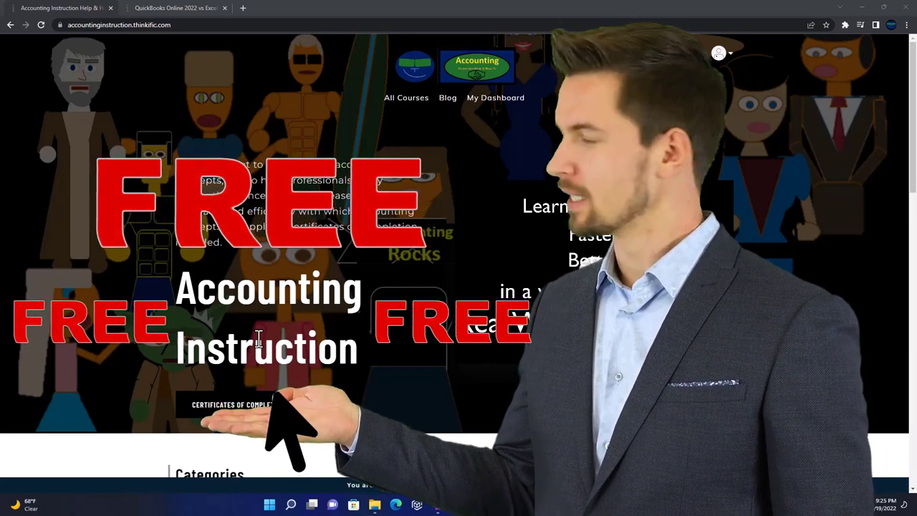
# Look through the site's course categories and the lesson sections of the QuickBooks Online 2022 vs Excel course
pyautogui.scroll(-7, 126, 392)
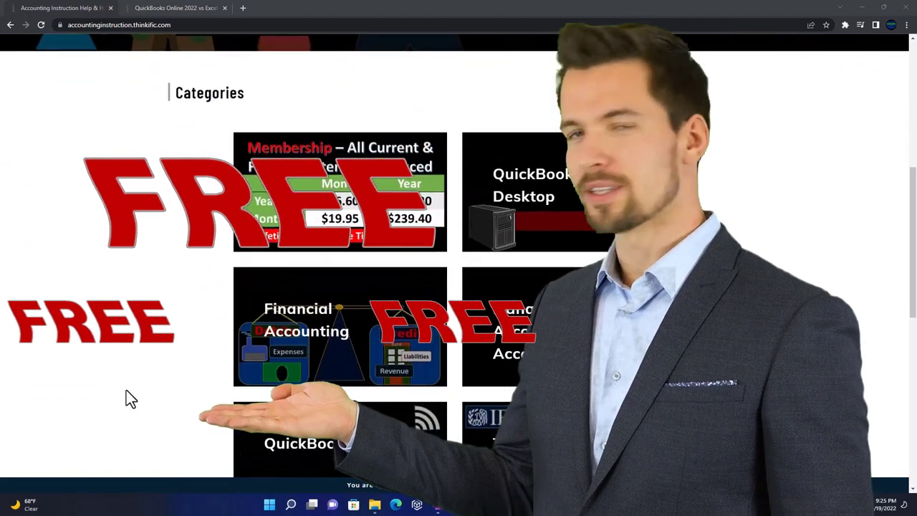
pyautogui.scroll(-5, 126, 392)
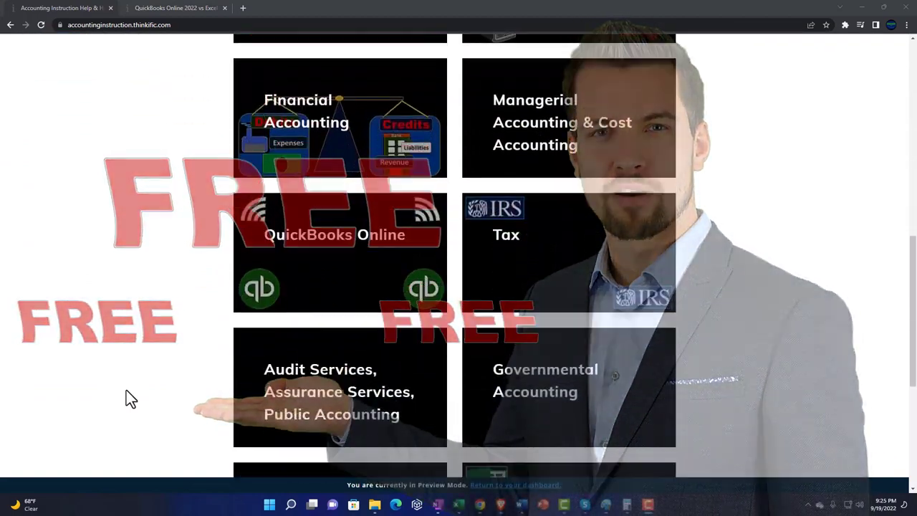
pyautogui.scroll(-1, 127, 398)
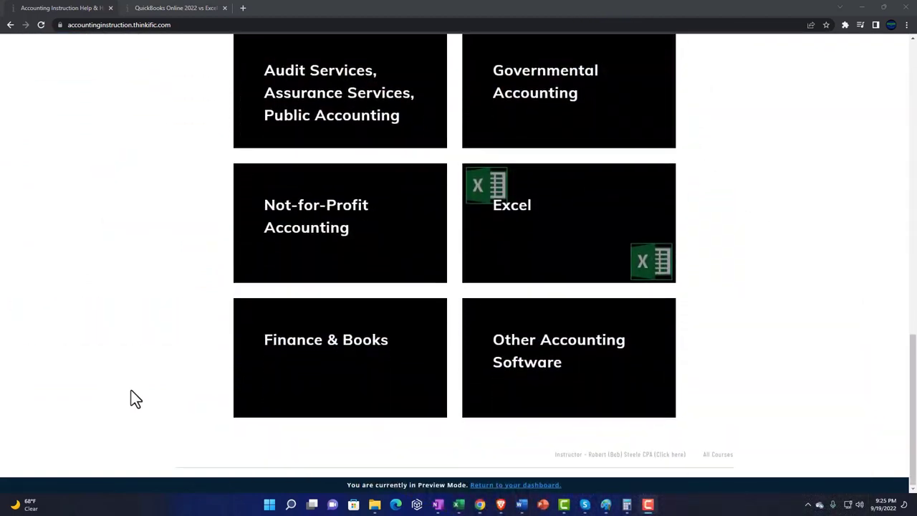
pyautogui.click(166, 9)
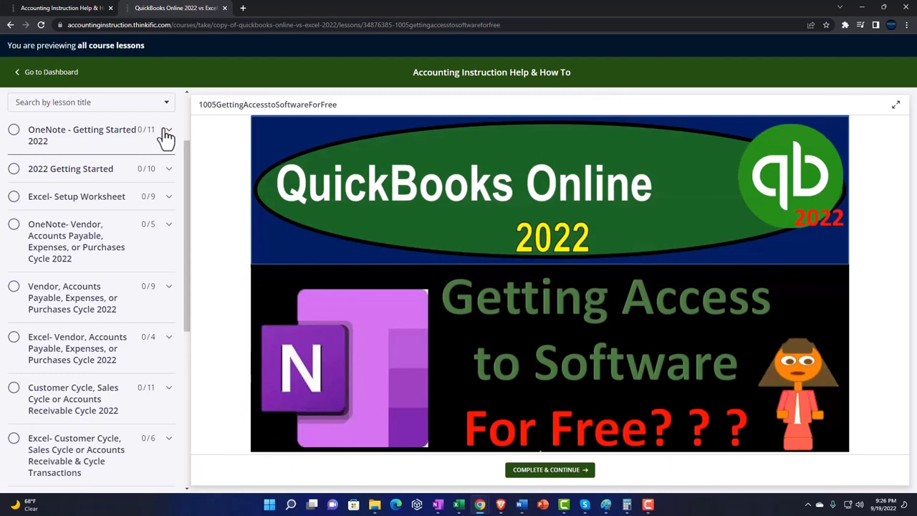
pyautogui.click(165, 136)
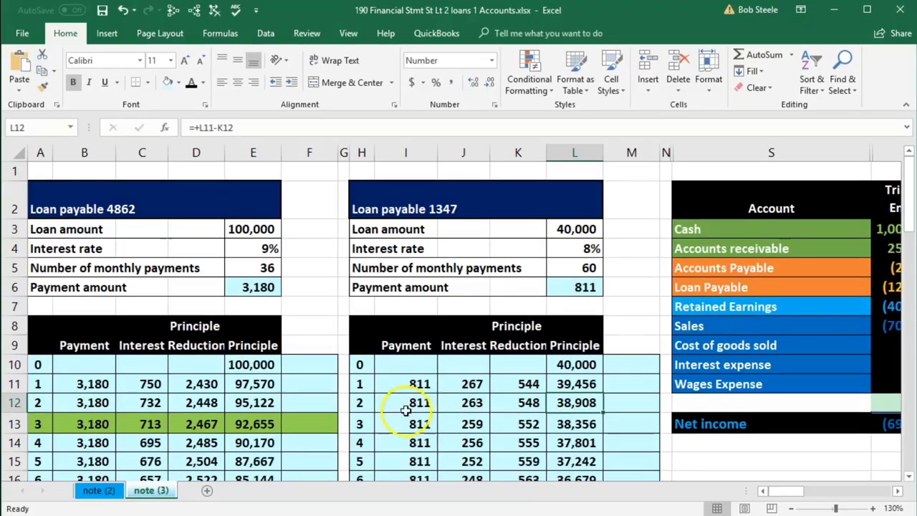
# Review the two loan amortization schedules and the trial balance's Accounts Payable and Loan Payable balances
pyautogui.click(324, 385)
pyautogui.click(462, 382)
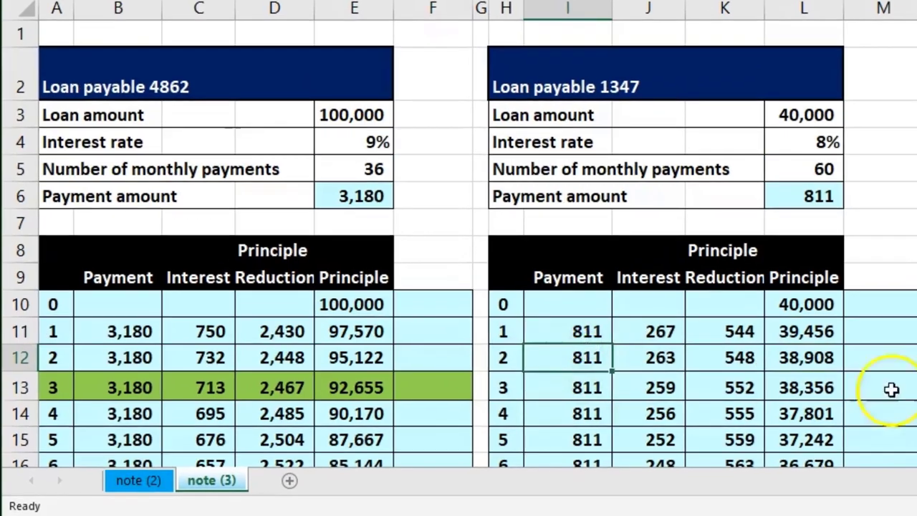
pyautogui.hscroll(5, 458, 236)
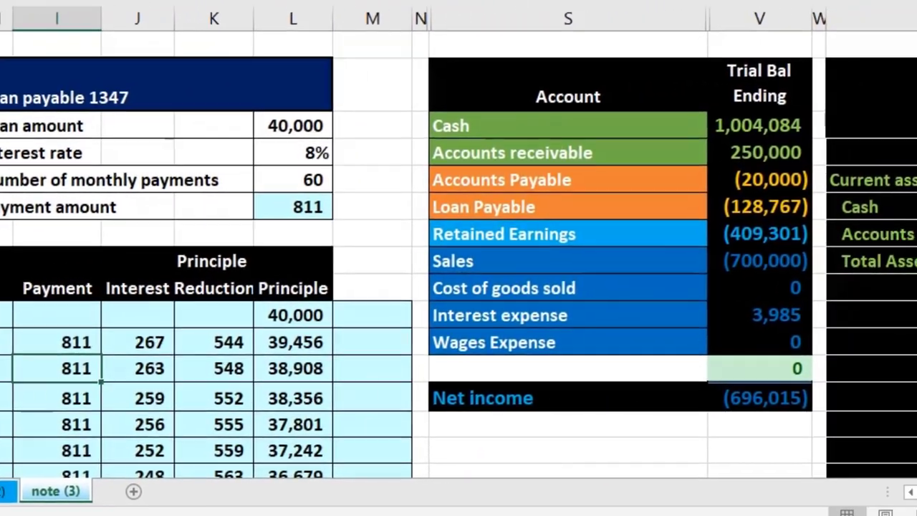
pyautogui.click(773, 179)
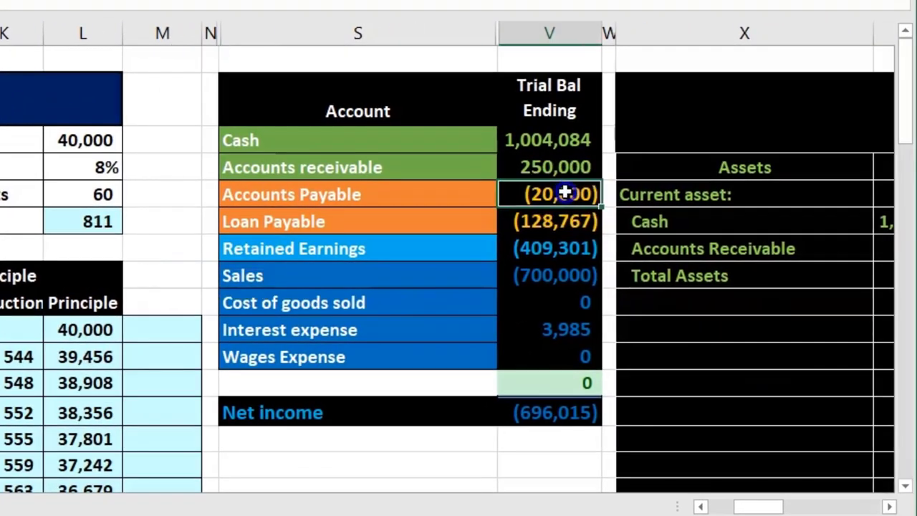
pyautogui.click(557, 221)
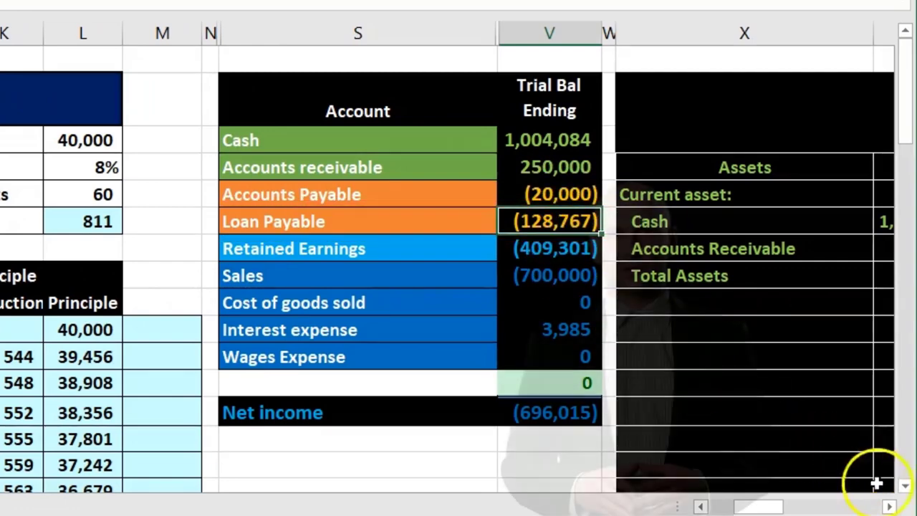
# Examine the balance sheet's current and long-term notes payable lines alongside the trial balance's Loan Payable amount
pyautogui.click(889, 506)
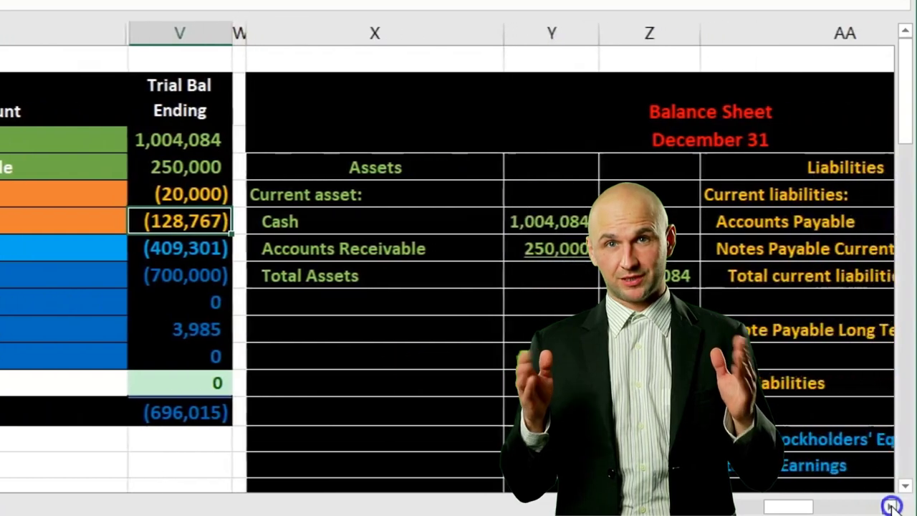
pyautogui.click(890, 506)
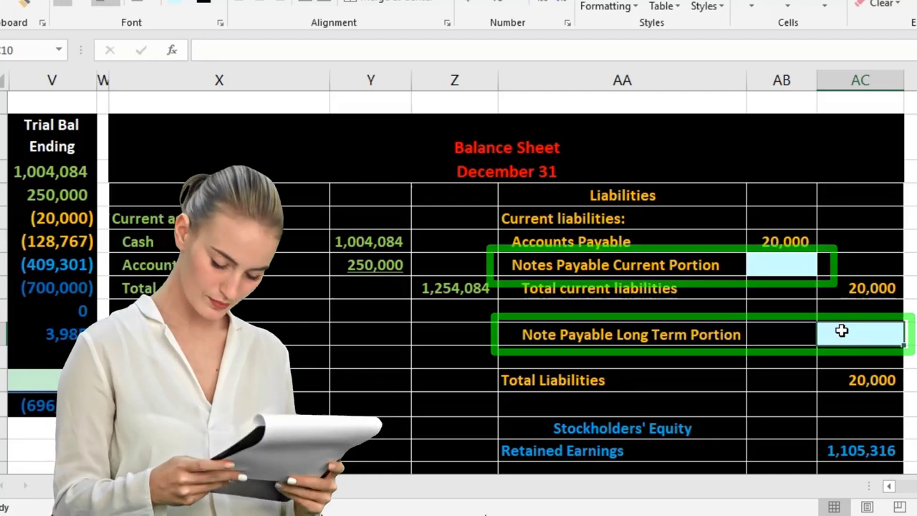
pyautogui.click(889, 487)
pyautogui.moveTo(888, 486); pyautogui.dragTo(888, 486)
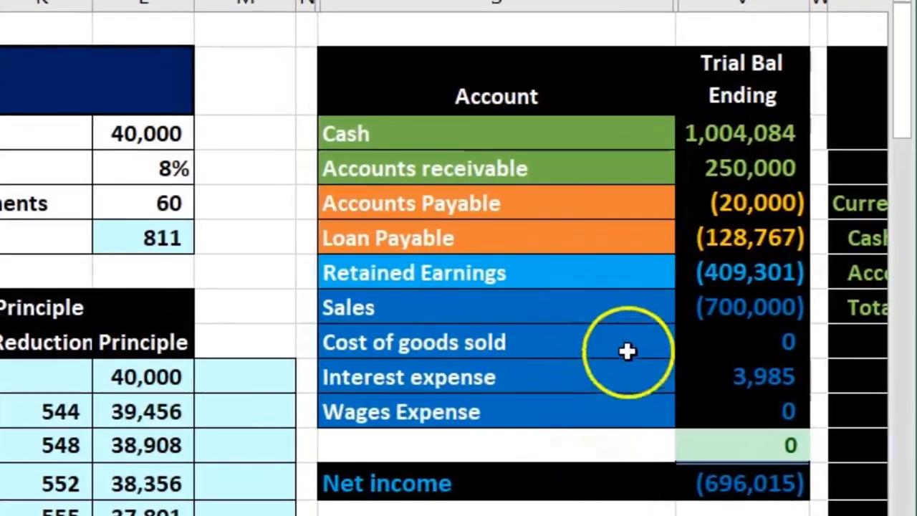
pyautogui.click(724, 240)
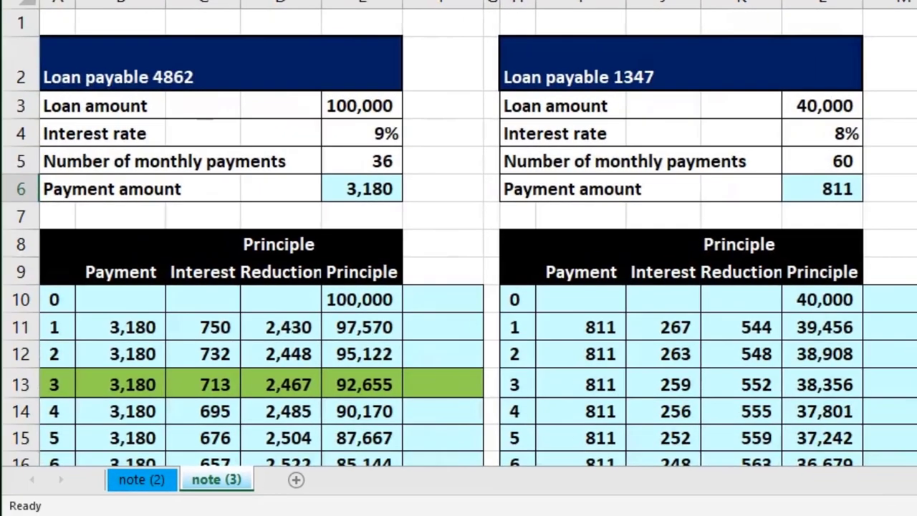
# Check the highlighted principal balances in both amortization schedules against the Loan Payable balance in the trial balance
pyautogui.scroll(-1, 569, 390)
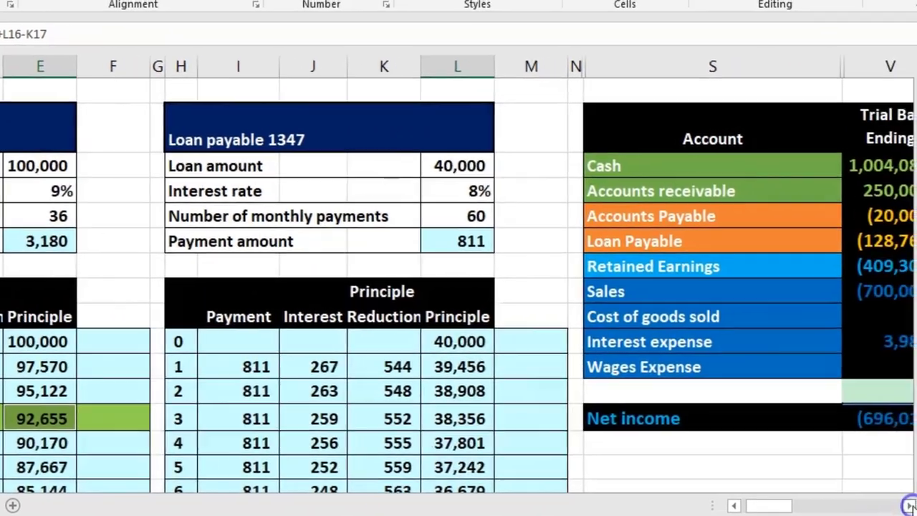
pyautogui.click(908, 506)
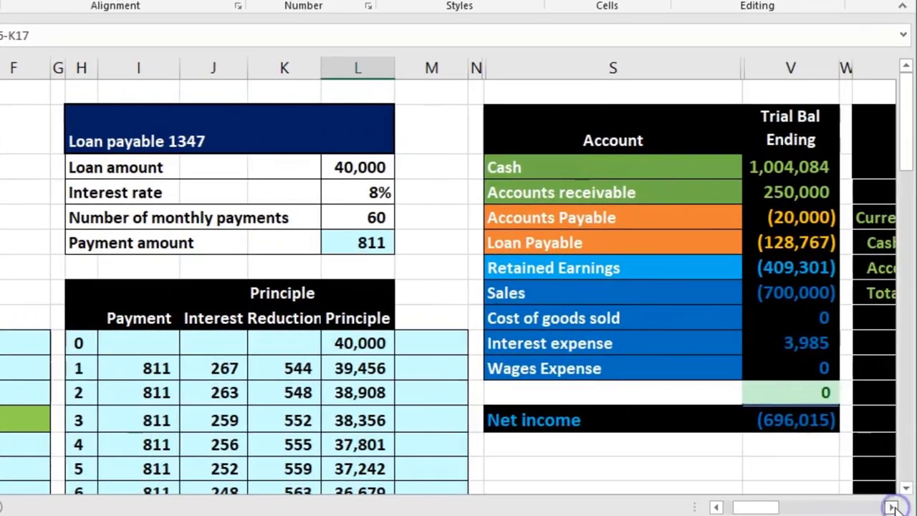
pyautogui.moveTo(785, 228); pyautogui.dragTo(786, 248)
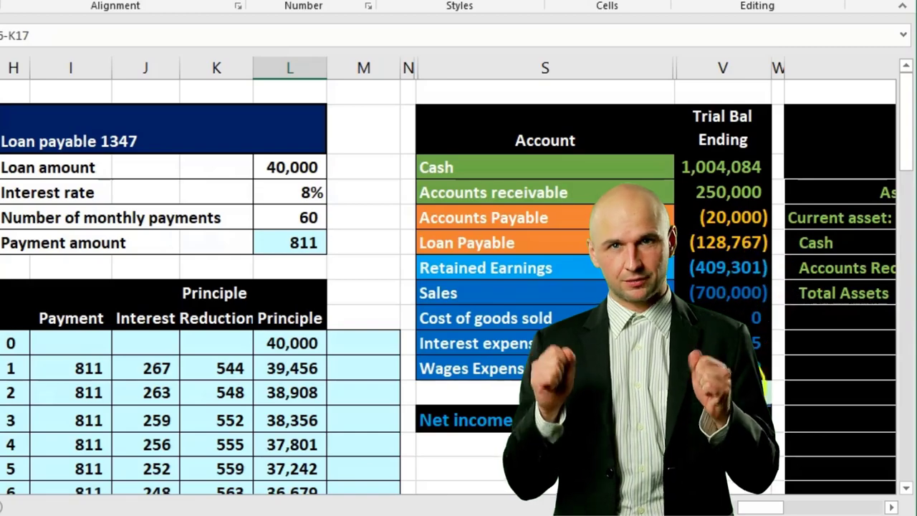
# Select the twelve payments for periods 4 to 15 of the 100,000 loan (B14:B25) to check their count and sum
pyautogui.hscroll(-2, 717, 505)
pyautogui.hscroll(-2, 717, 505)
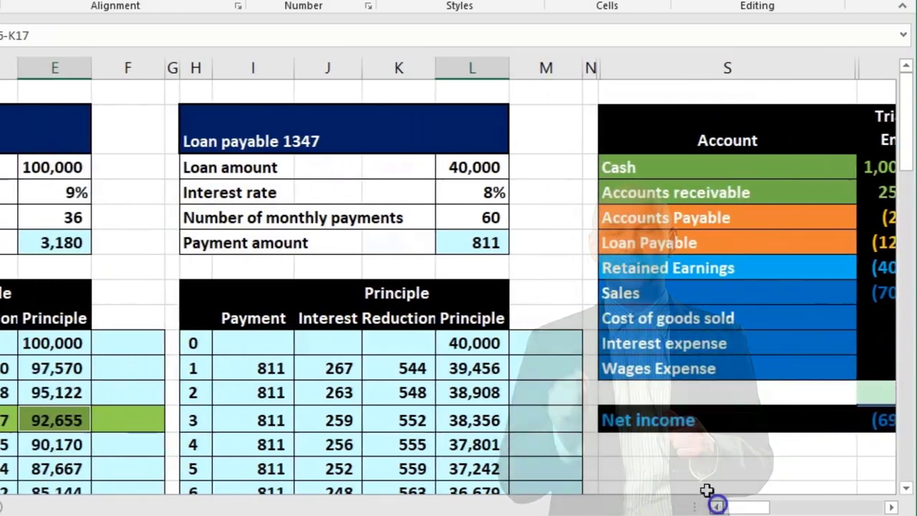
pyautogui.scroll(-3, 647, 434)
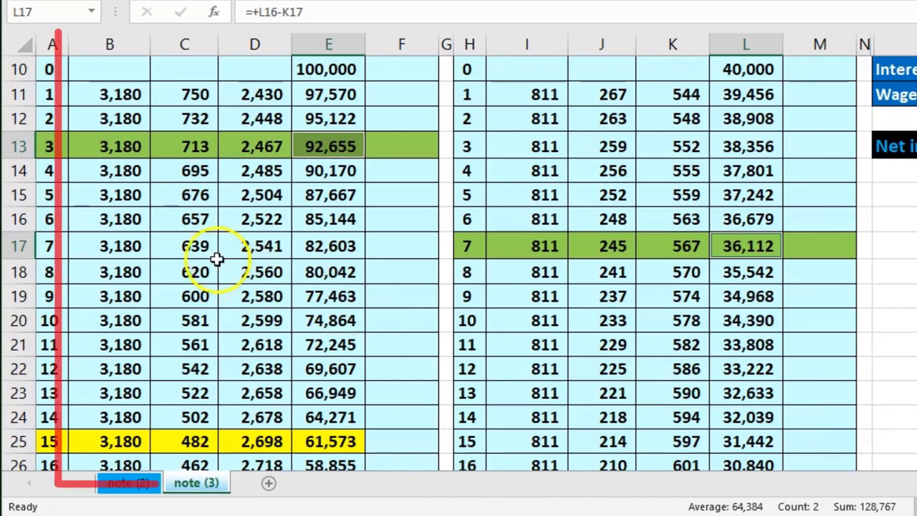
pyautogui.click(195, 243)
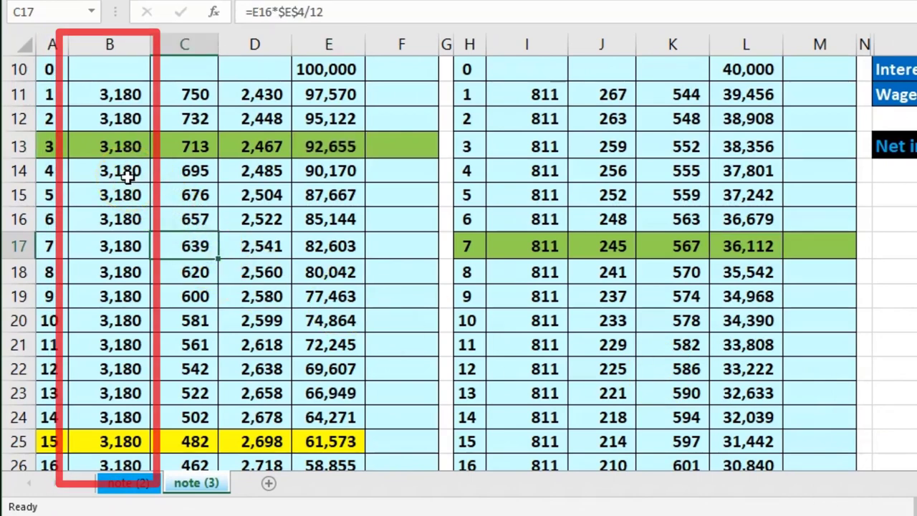
pyautogui.moveTo(127, 179); pyautogui.dragTo(105, 435)
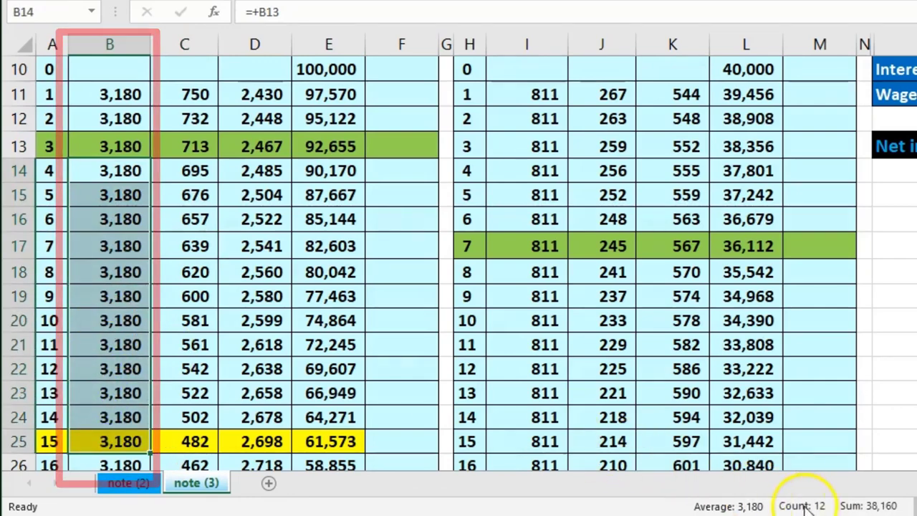
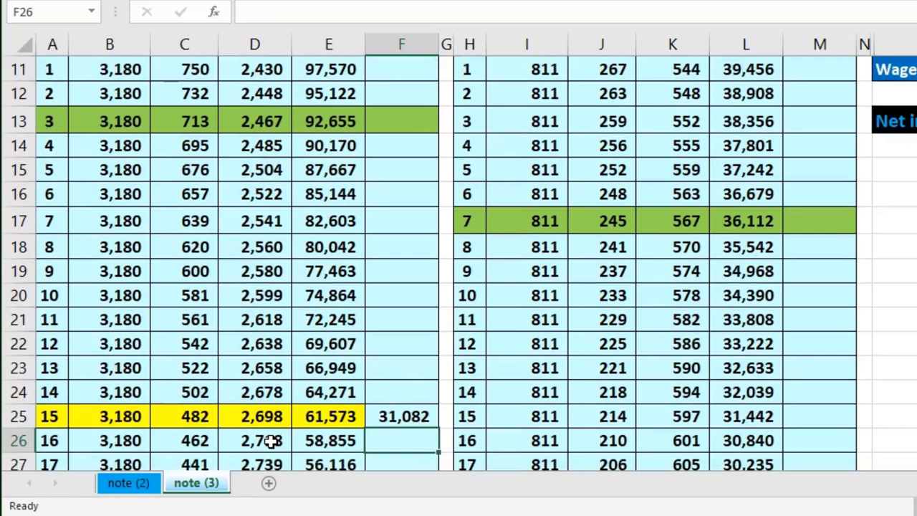
# Compare the 100,000 loan's principal balances at periods 3 and 15 with the principal reduction total in F25
pyautogui.click(346, 416)
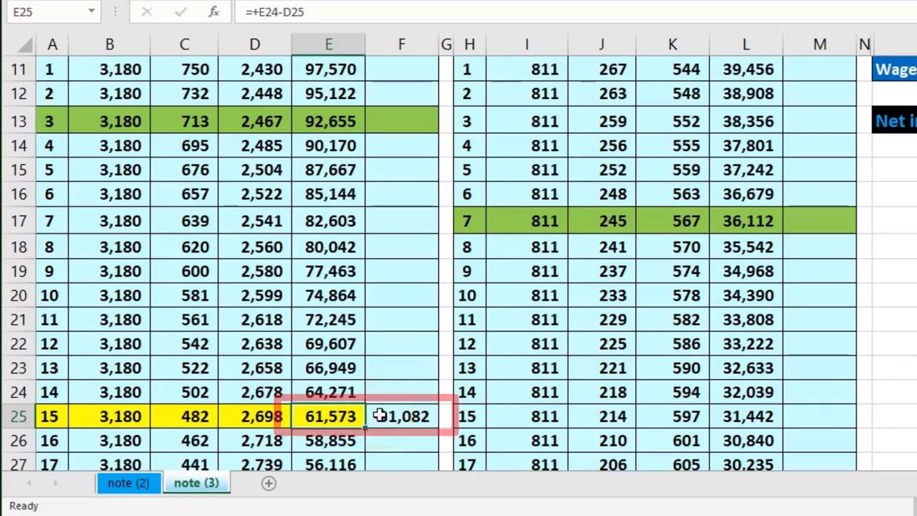
pyautogui.click(337, 127)
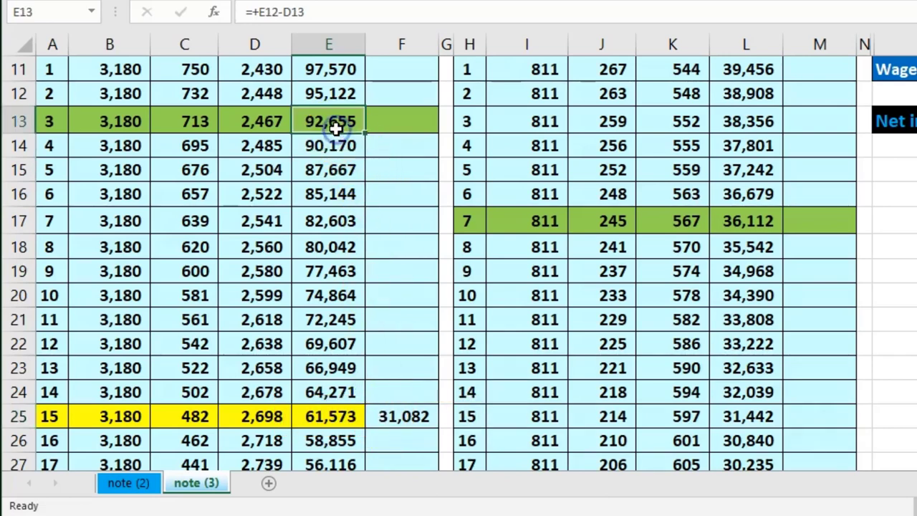
pyautogui.click(346, 410)
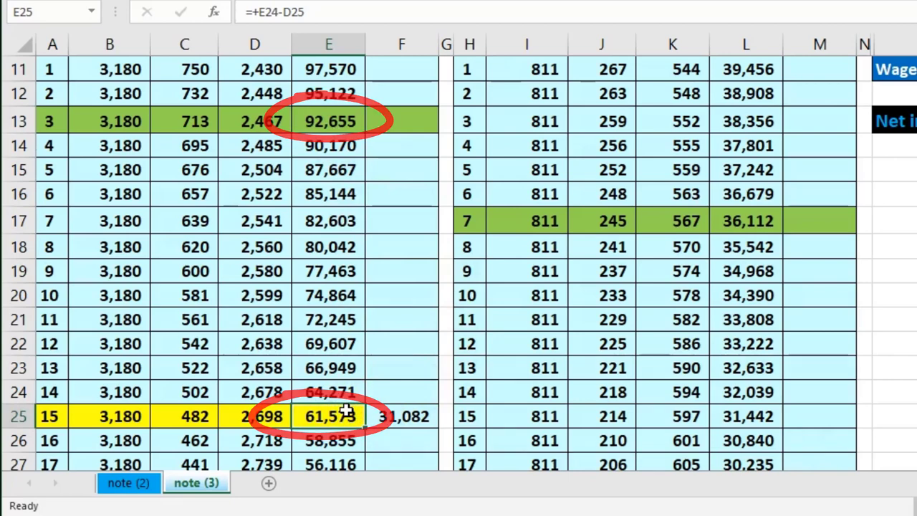
pyautogui.click(326, 126)
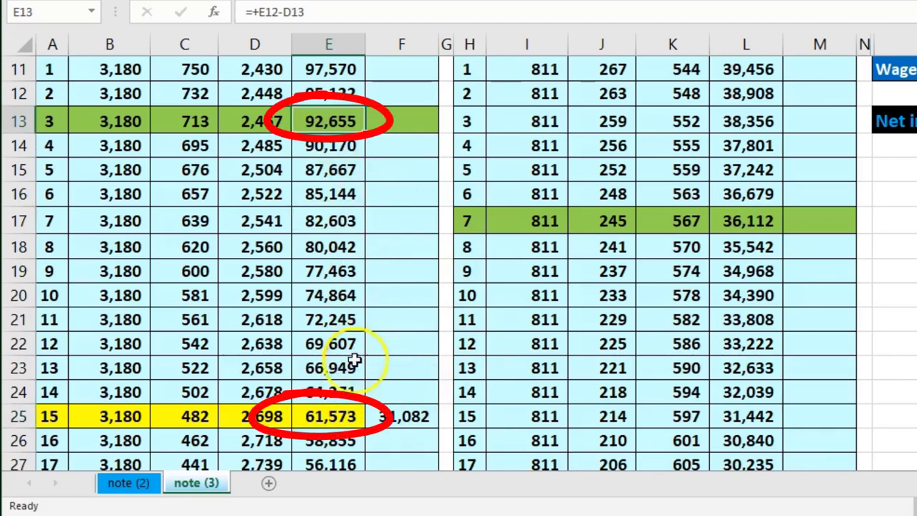
pyautogui.click(344, 419)
pyautogui.click(419, 422)
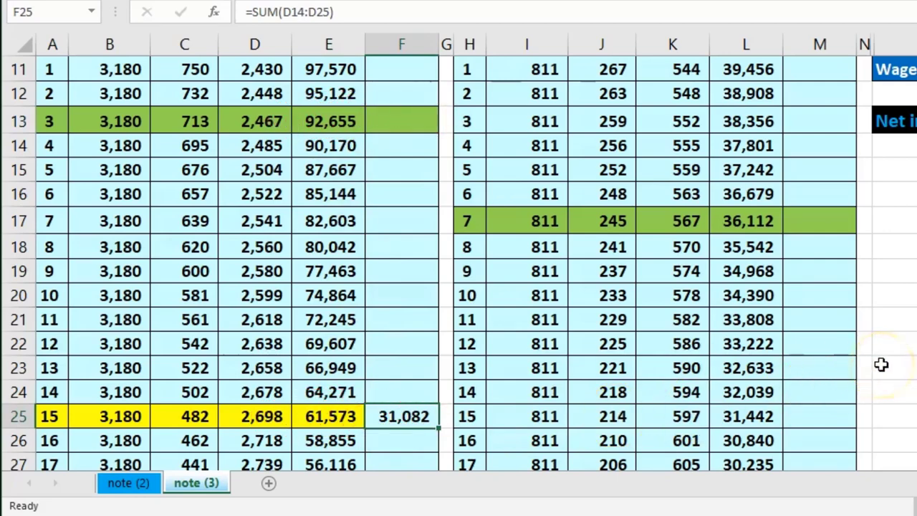
# Inspect the period 7 row of the 40,000 loan's schedule and its principal balance in L17
pyautogui.scroll(1, 879, 364)
pyautogui.scroll(-1, 867, 344)
pyautogui.click(756, 217)
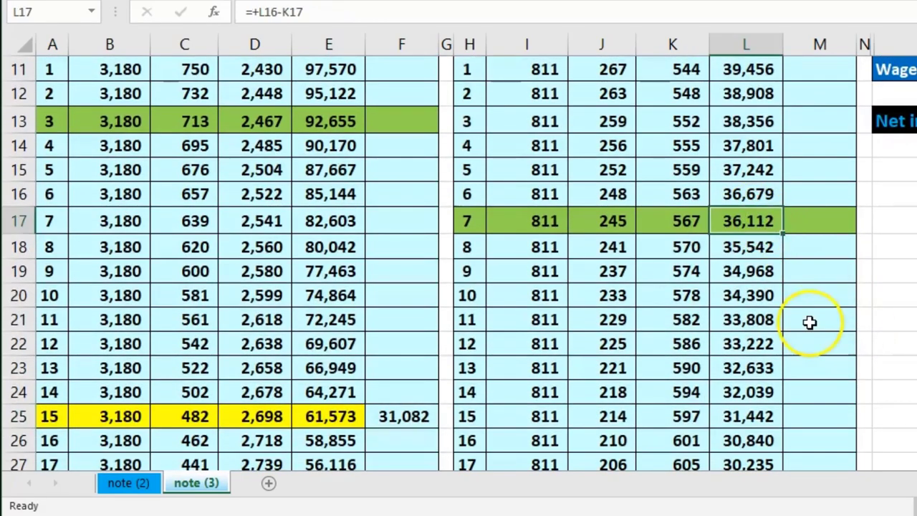
pyautogui.scroll(1, 813, 322)
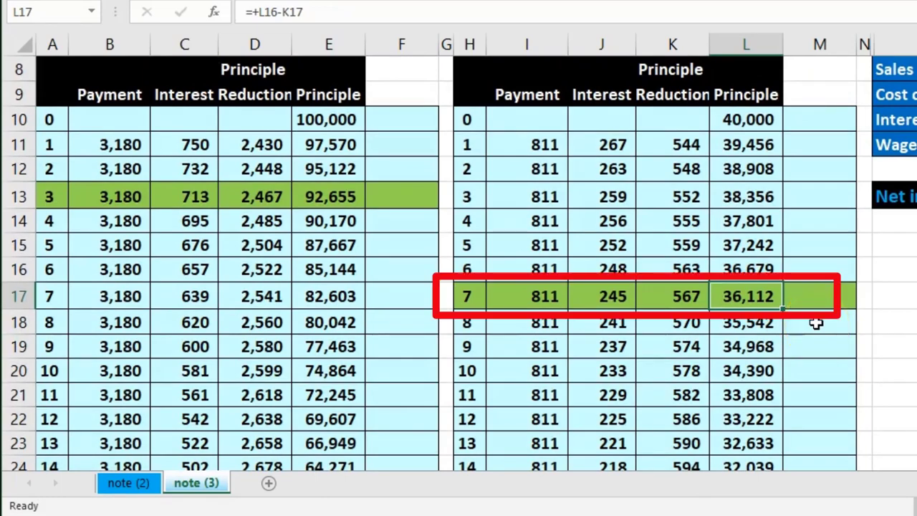
pyautogui.moveTo(480, 299); pyautogui.dragTo(745, 289)
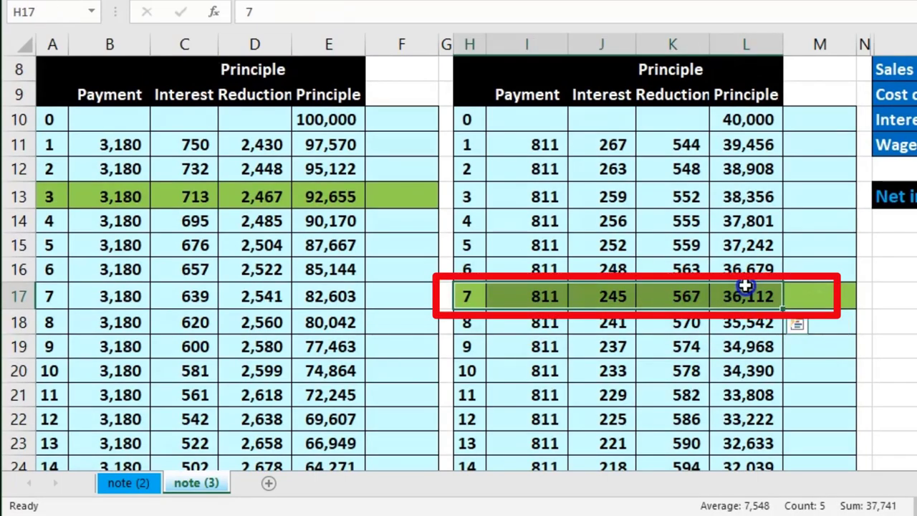
pyautogui.scroll(-1, 770, 326)
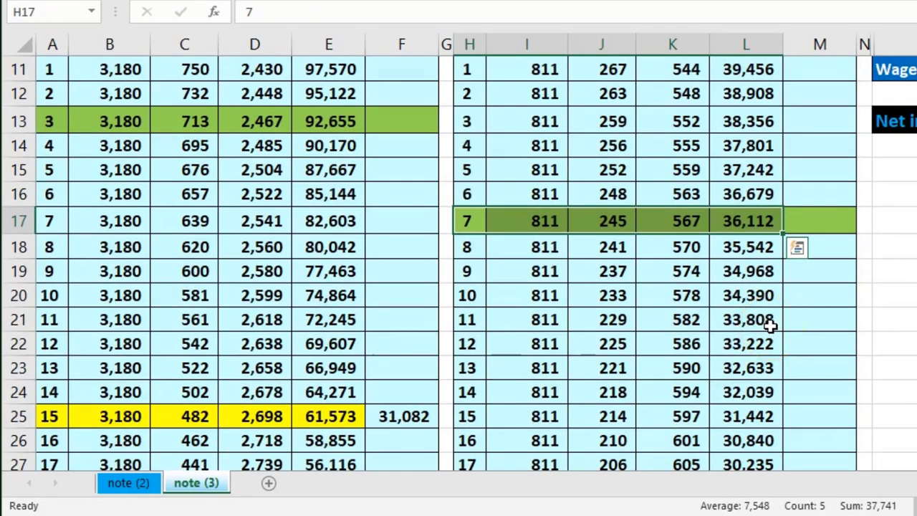
pyautogui.click(747, 222)
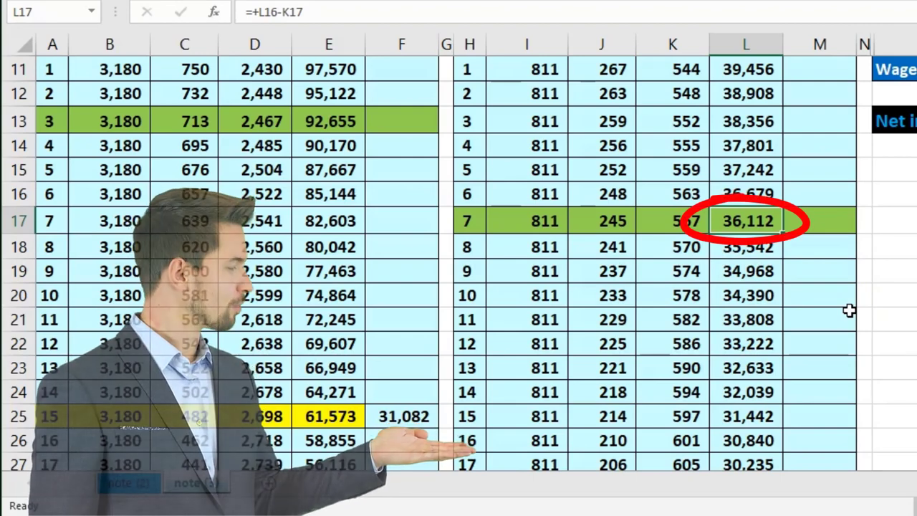
# Select the principal reductions for periods 8 to 19 of the 40,000 loan (K18:K29) to check their count and sum
pyautogui.scroll(-1, 849, 309)
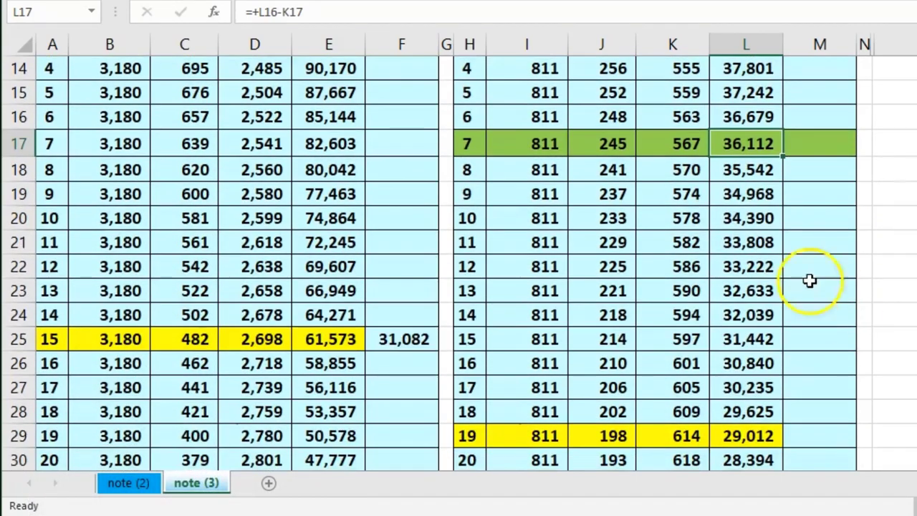
pyautogui.click(690, 170)
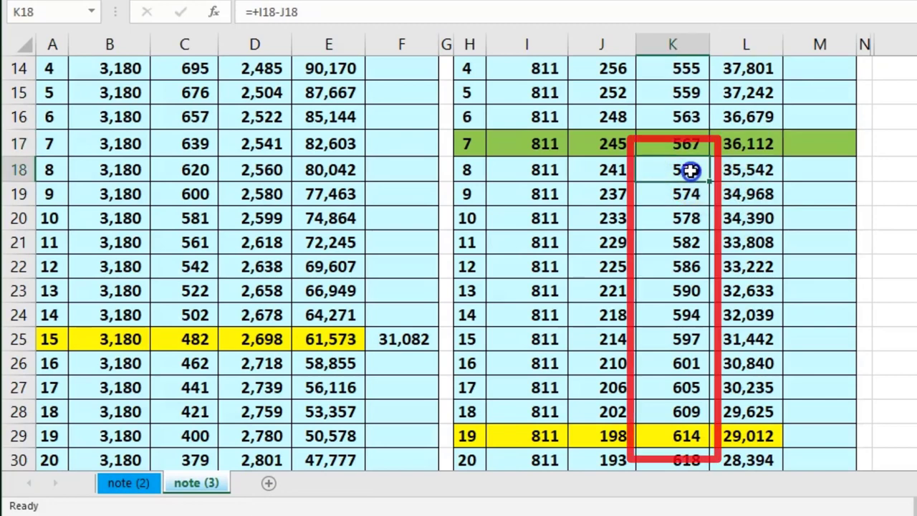
pyautogui.moveTo(686, 174); pyautogui.dragTo(688, 435)
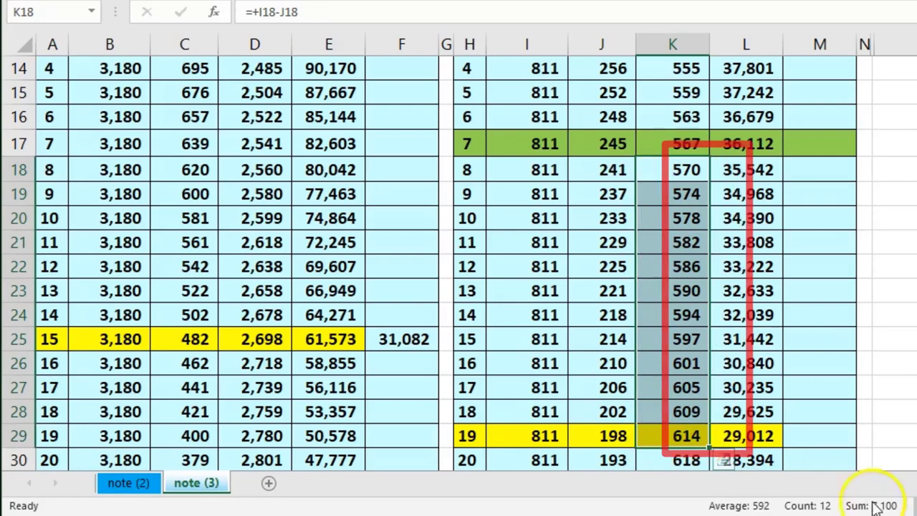
# Enter a SUM formula in M29 totalling the 40,000 loan's principal reductions in K18:K29
pyautogui.click(822, 430)
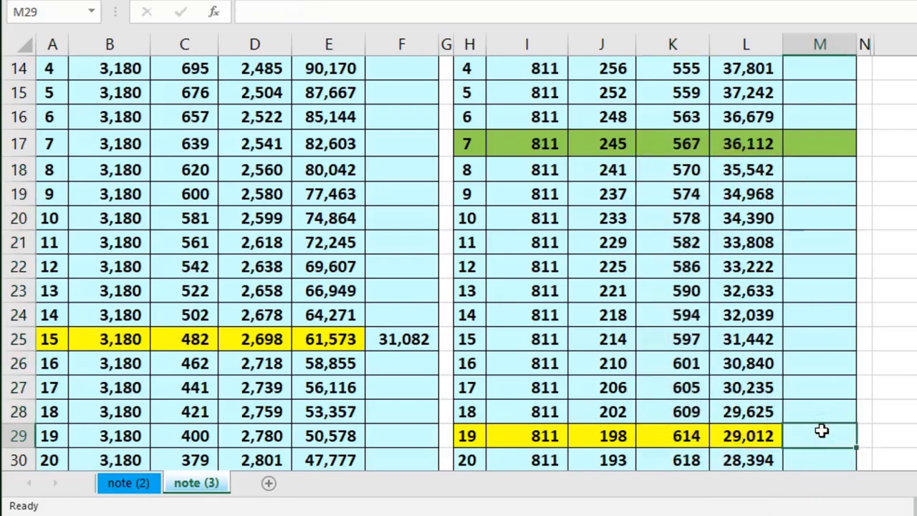
pyautogui.write('=sum(')
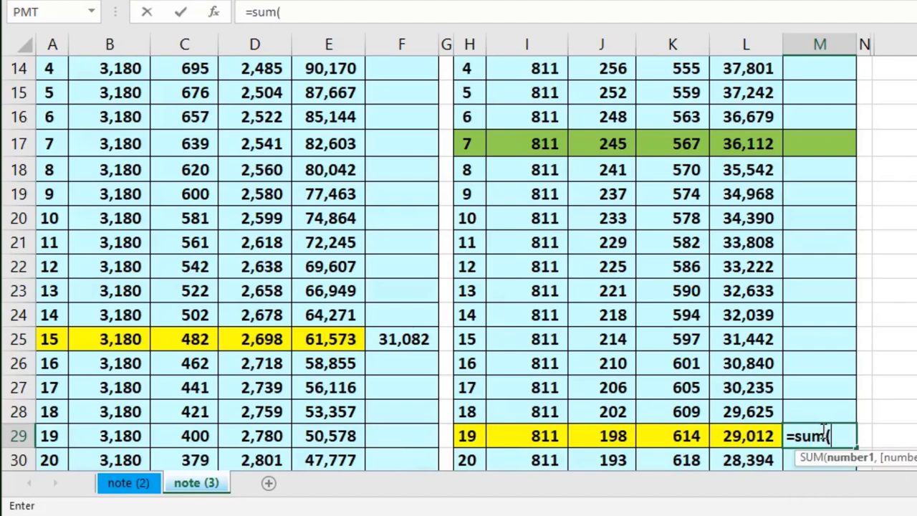
pyautogui.moveTo(683, 170)
pyautogui.mouseDown()
pyautogui.moveTo(676, 311)
pyautogui.moveTo(685, 435)
pyautogui.mouseUp()
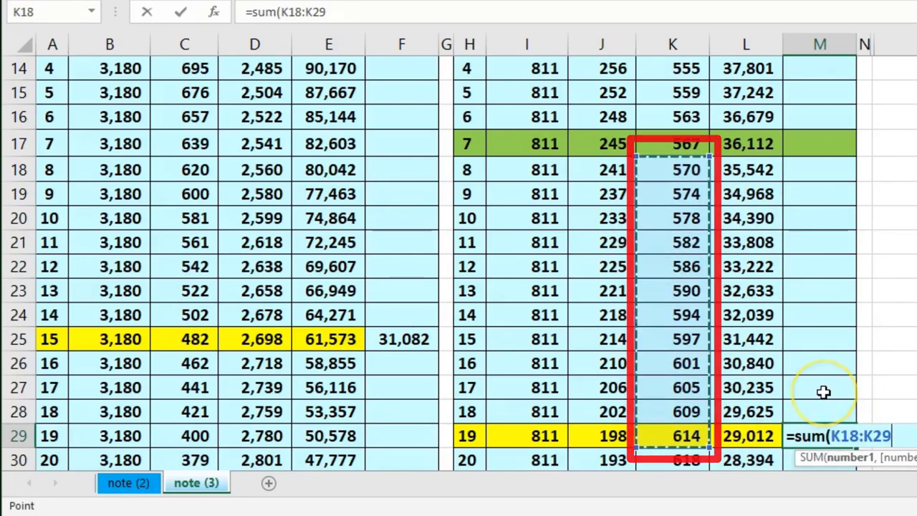
pyautogui.press('Return')
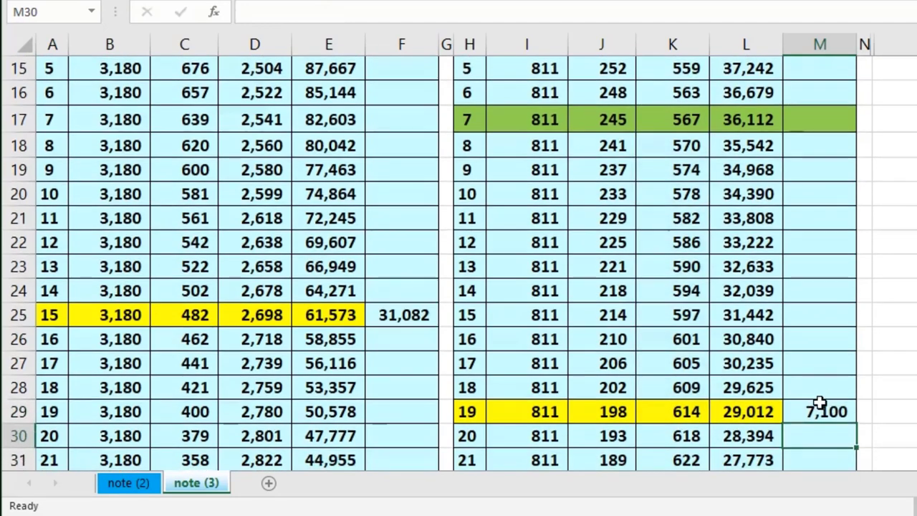
pyautogui.click(820, 405)
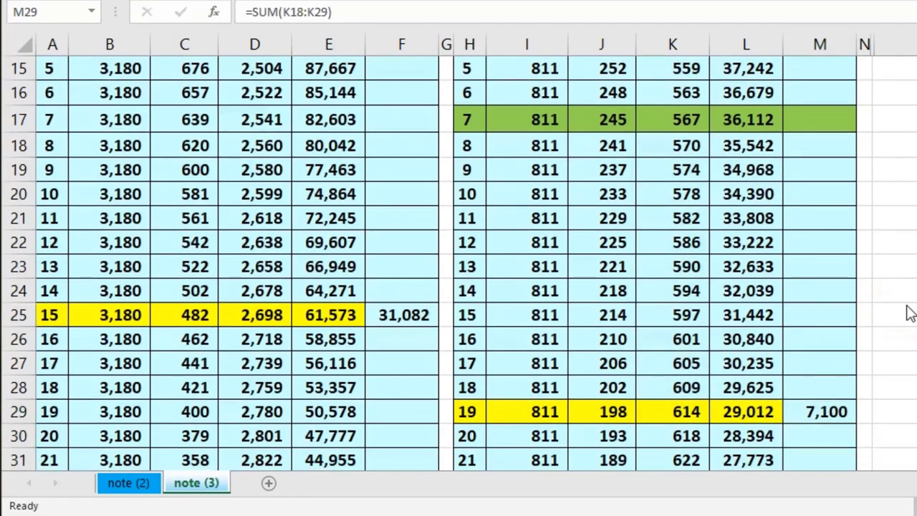
# Subtract 29,012 from 36,112 in the Calculator to verify the 40,000 loan's twelve-month principal reduction, and close it
pyautogui.moveTo(721, 129); pyautogui.dragTo(312, 102)
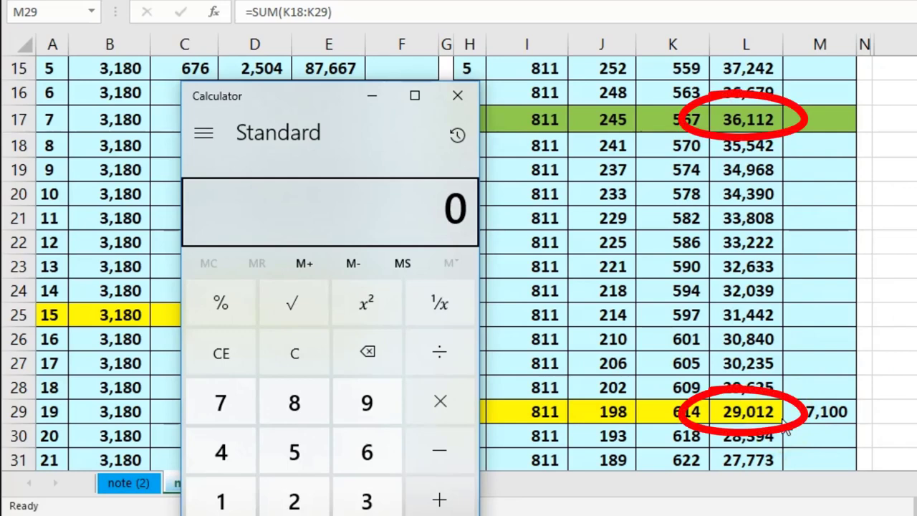
pyautogui.click(302, 358)
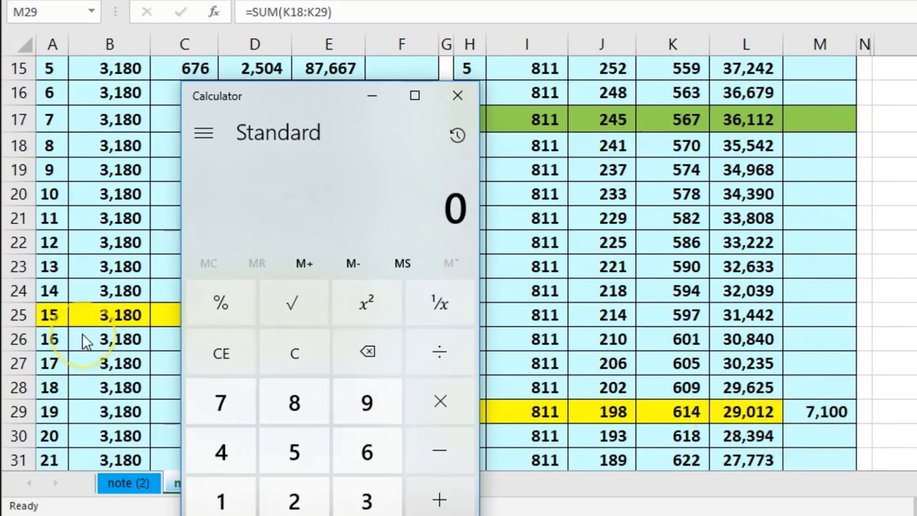
pyautogui.write('112-290')
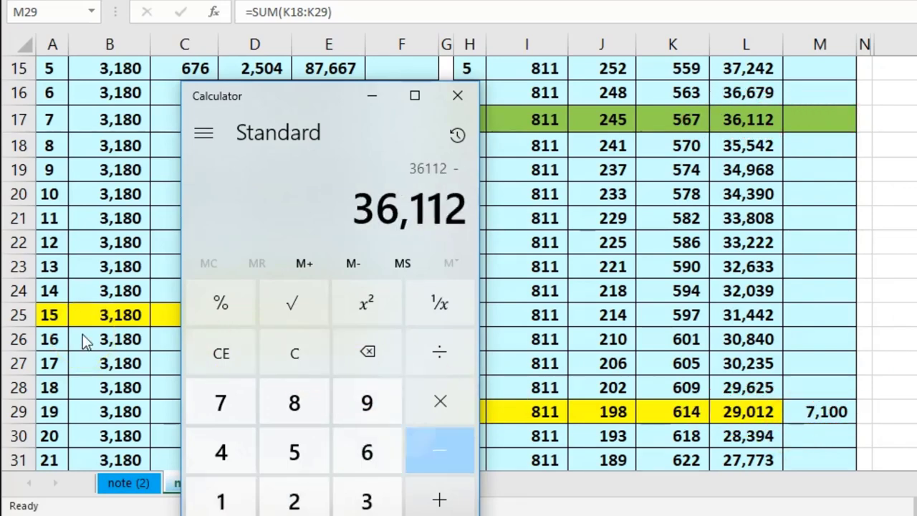
pyautogui.write('12')
pyautogui.press('Return')
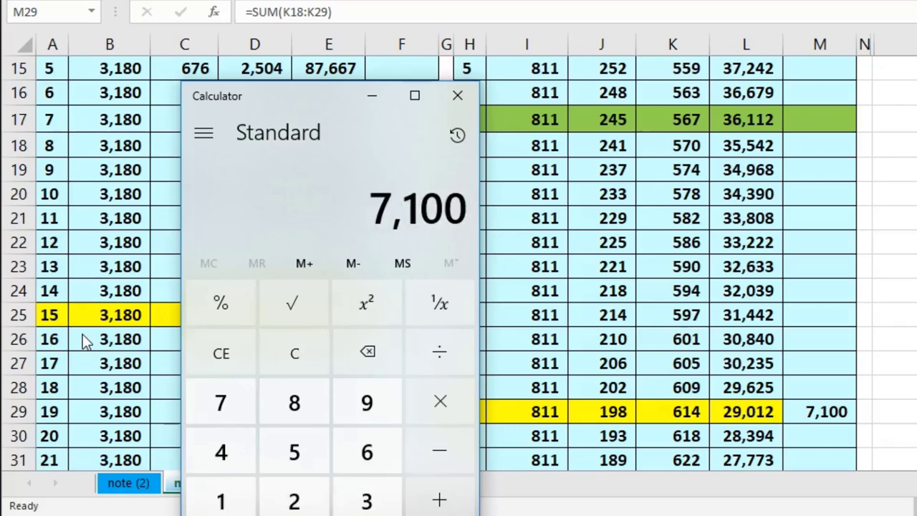
pyautogui.click(194, 244)
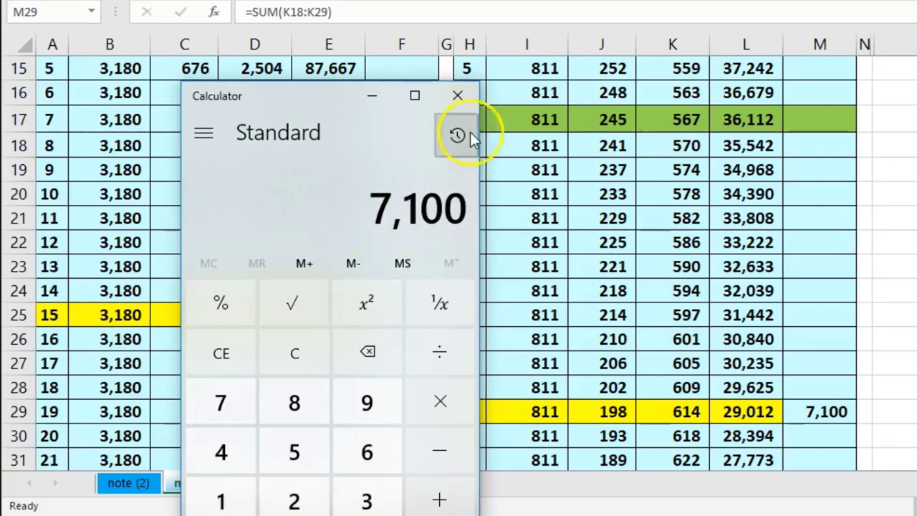
pyautogui.click(458, 95)
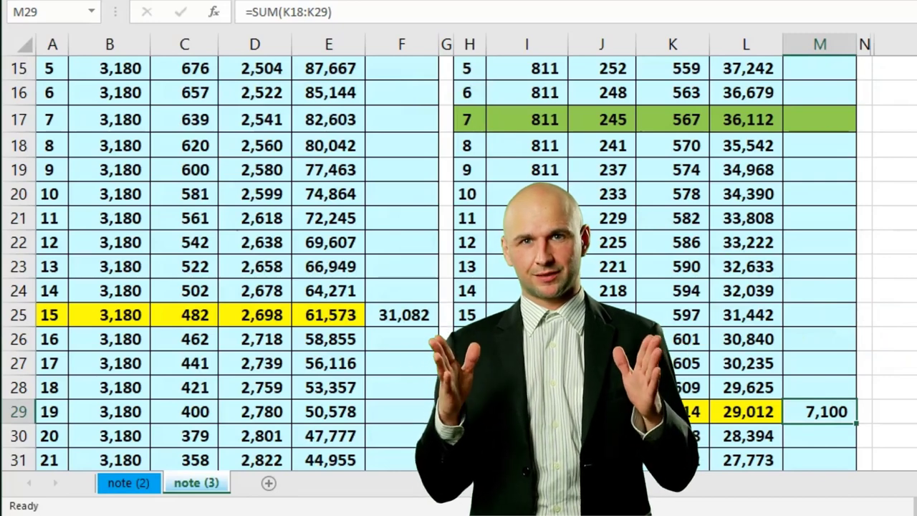
# Compare the current portions in F25 and M29 and the remaining long-term balances in E25 and L29 of both loans
pyautogui.click(403, 314)
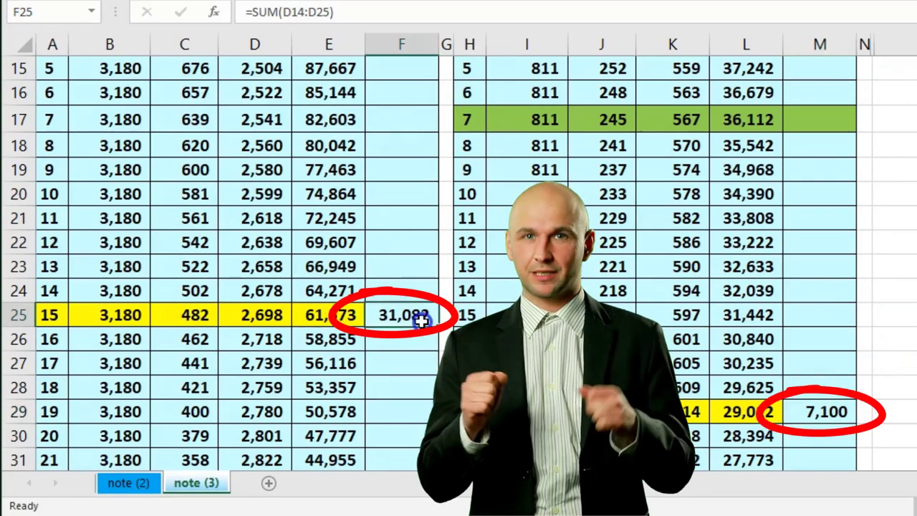
pyautogui.keyDown('ctrl'); pyautogui.click(833, 408); pyautogui.keyUp('ctrl')
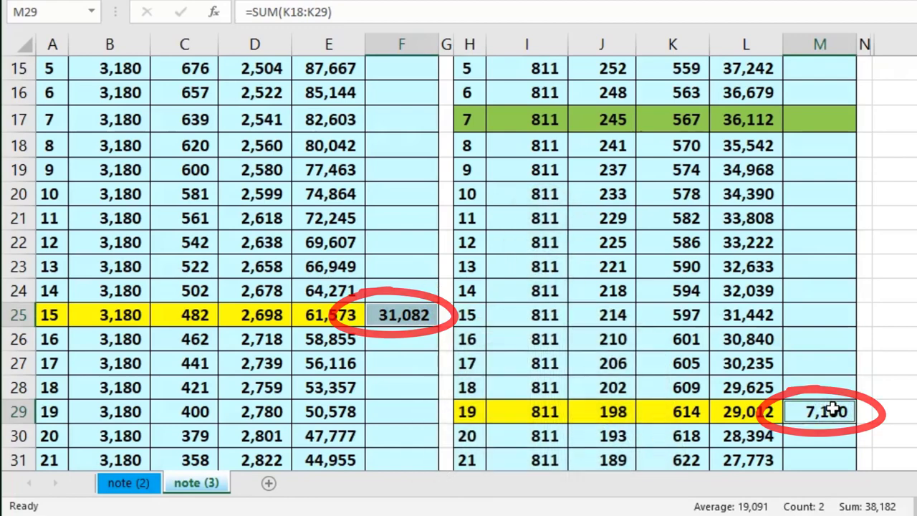
pyautogui.click(749, 387)
pyautogui.keyDown('ctrl'); pyautogui.click(331, 314); pyautogui.keyUp('ctrl')
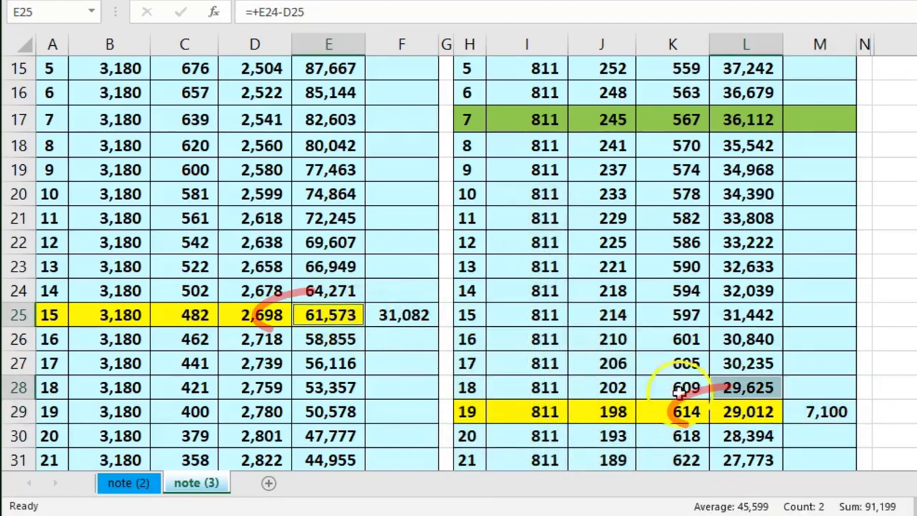
pyautogui.click(749, 411)
pyautogui.click(347, 313)
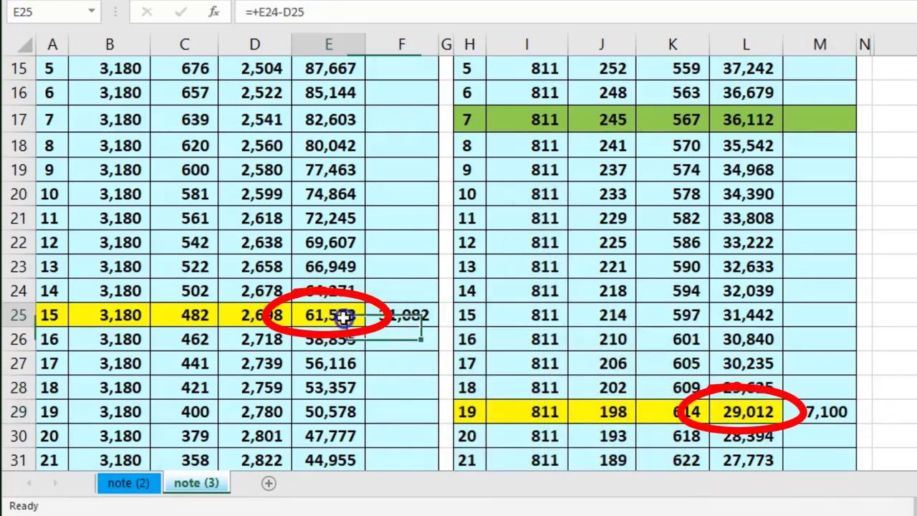
pyautogui.keyDown('ctrl'); pyautogui.click(749, 411); pyautogui.keyUp('ctrl')
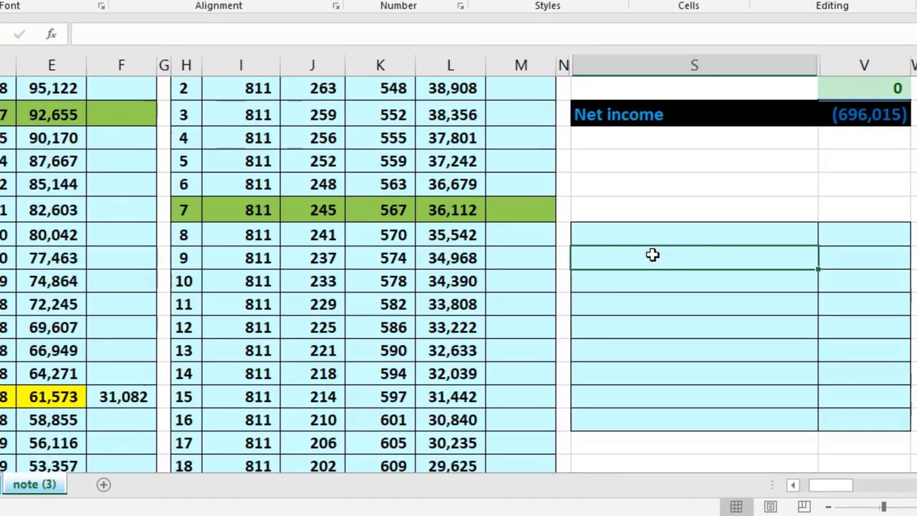
# Enter the heading CP in S19, in the second row of the blank table below Net income
pyautogui.click(654, 256)
pyautogui.write('CP')
pyautogui.press('Return')
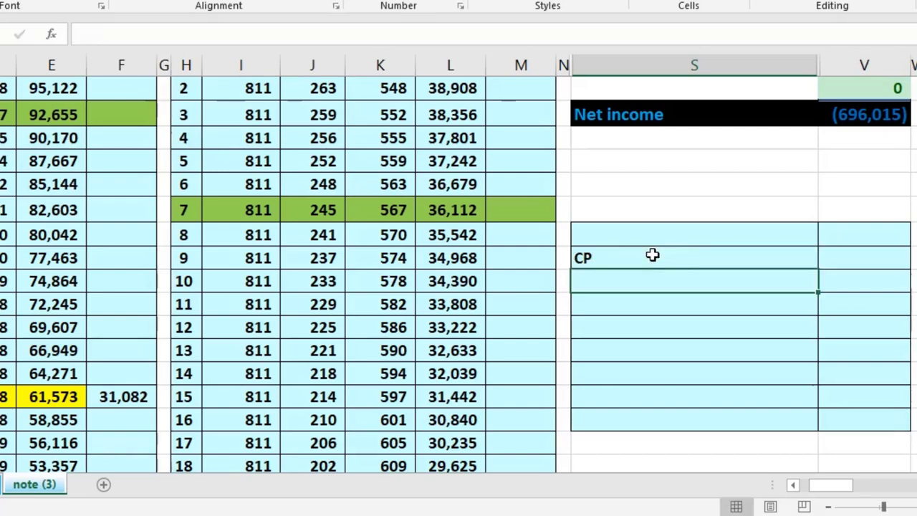
# Link S20, below the CP heading, to the 100,000 loan's title in A2
pyautogui.write('+')
pyautogui.press('Left')
pyautogui.press('Left')
pyautogui.press('Left')
pyautogui.press('Left')
pyautogui.press('Left')
pyautogui.press('Left')
pyautogui.press('Left')
pyautogui.press('Left')
pyautogui.press('Left')
pyautogui.press('Left')
pyautogui.press('Left')
pyautogui.press('Left')
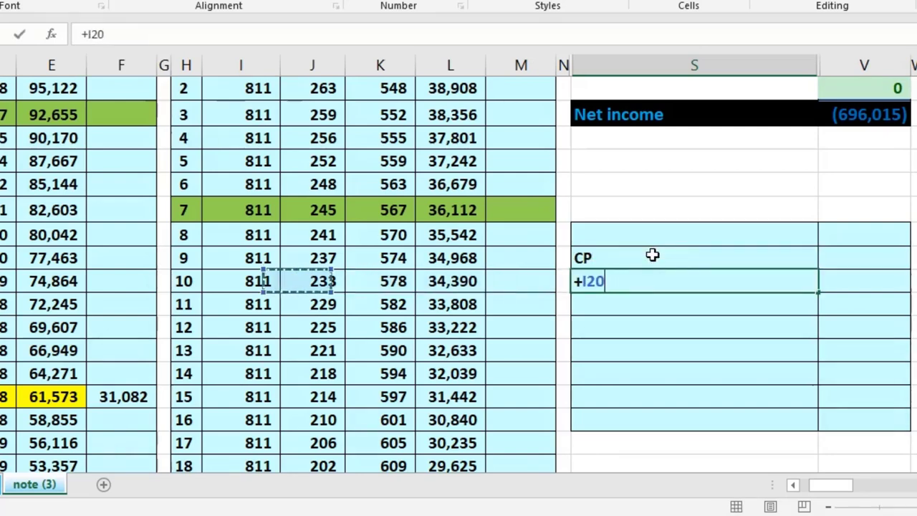
pyautogui.press('Left')
pyautogui.press('Left')
pyautogui.scroll(2, 650, 253)
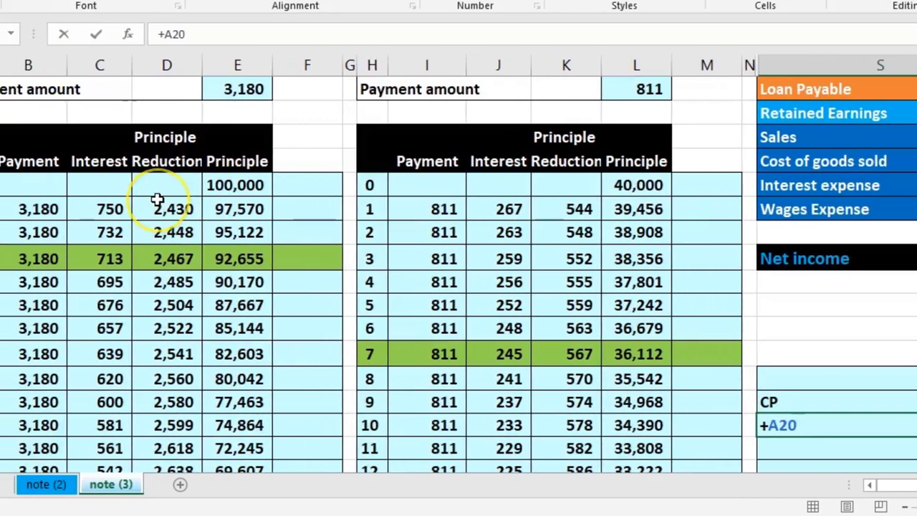
pyautogui.scroll(2, 159, 198)
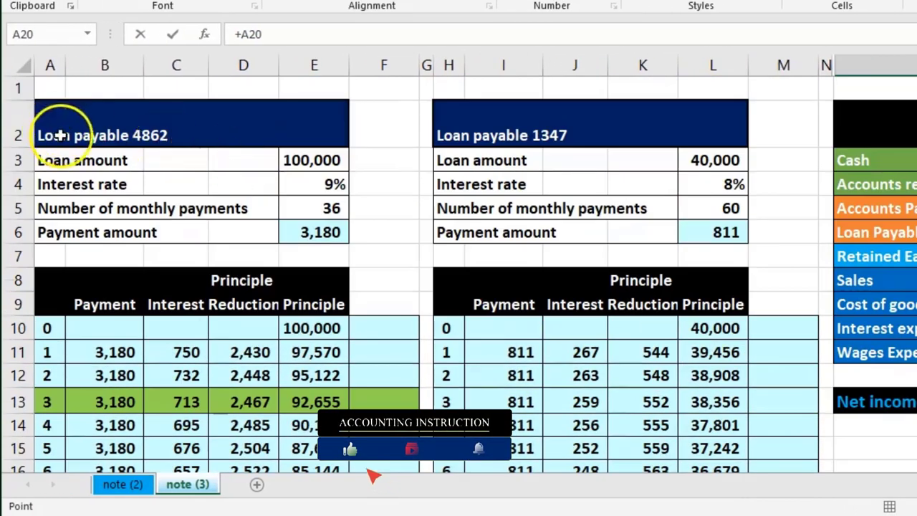
pyautogui.click(61, 135)
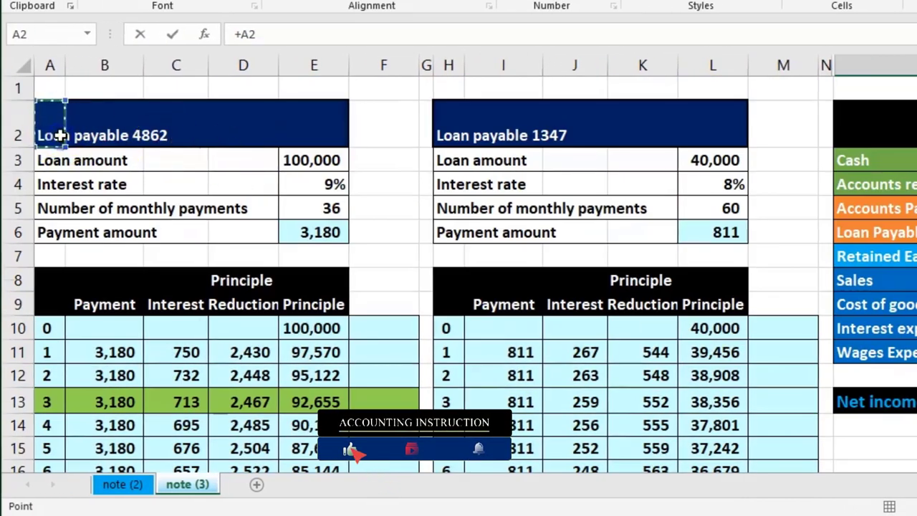
pyautogui.press('Return')
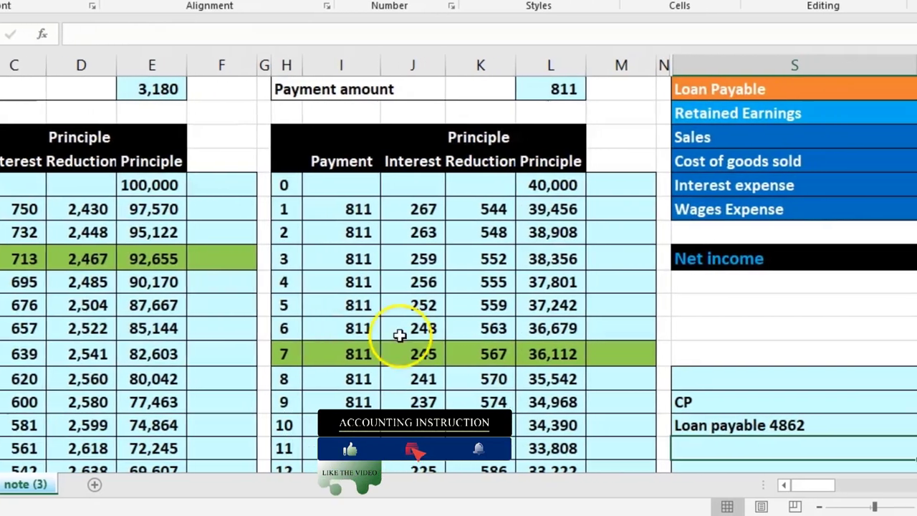
# Link S21 to the 40,000 loan's title in H2
pyautogui.write('+')
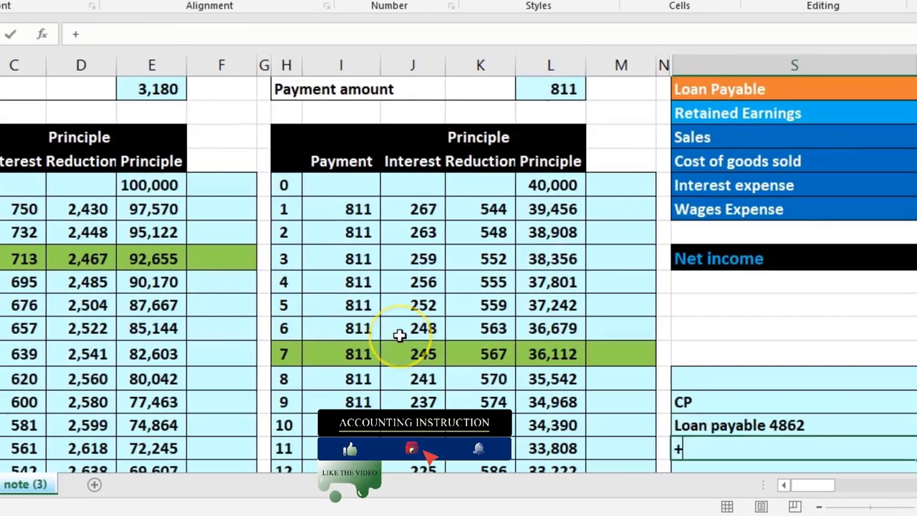
pyautogui.scroll(2, 400, 333)
pyautogui.click(295, 141)
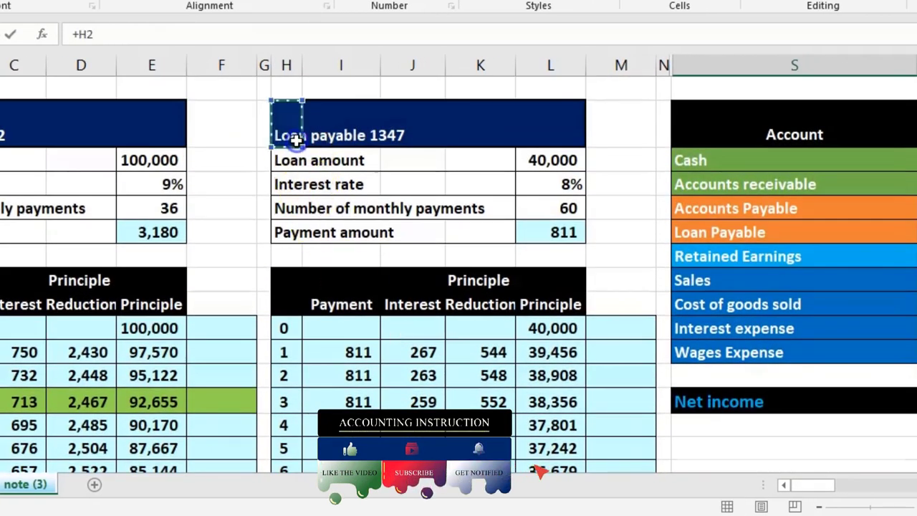
pyautogui.press('Return')
# Link V20, beside the 100,000 loan's label, to its current portion total in F25
pyautogui.scroll(-2, 296, 142)
pyautogui.hscroll(2, 296, 141)
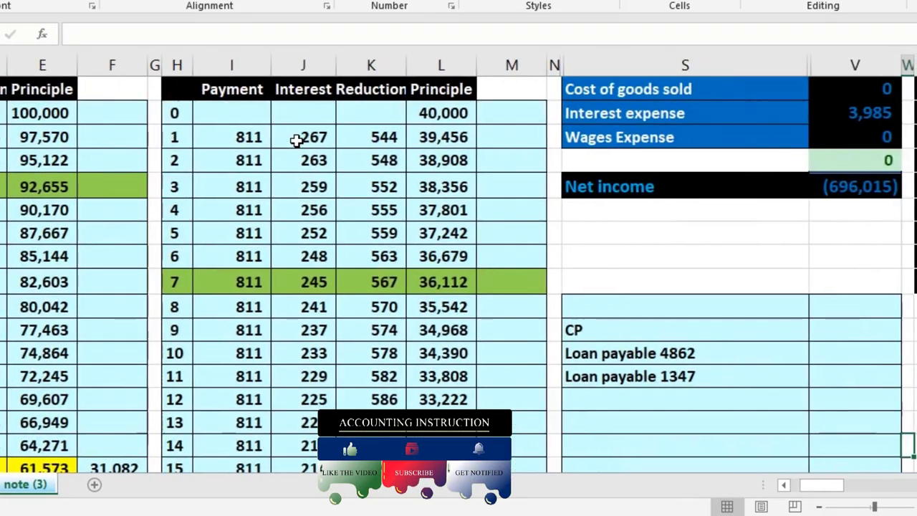
pyautogui.press('Left')
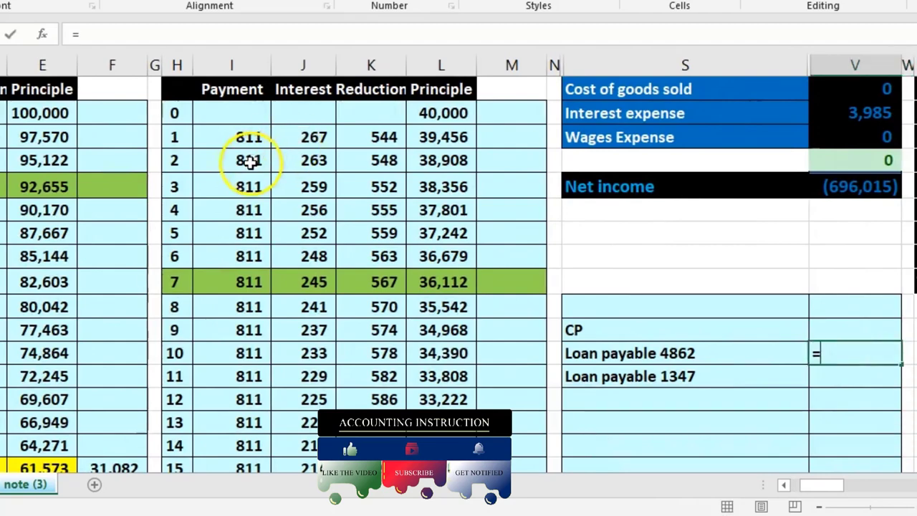
pyautogui.scroll(-1, 249, 162)
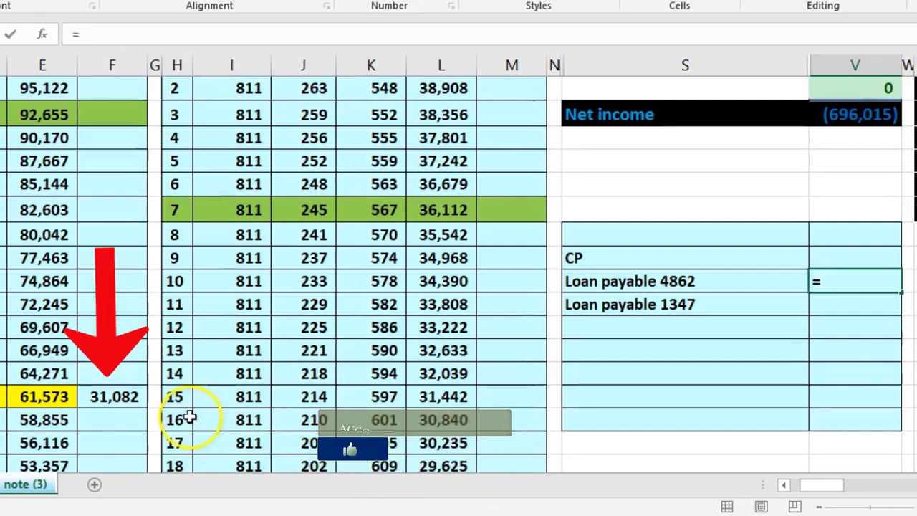
pyautogui.click(137, 397)
pyautogui.press('Return')
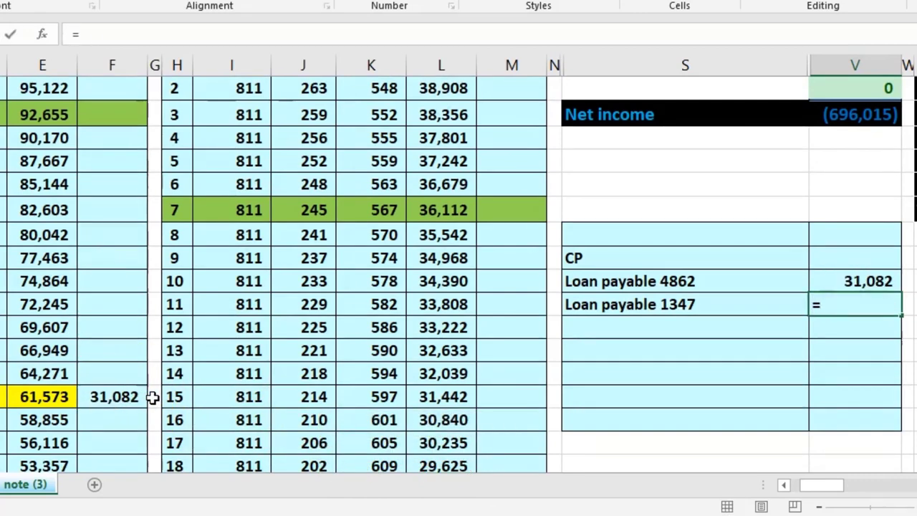
# Link V21, beside the 40,000 loan's label, to its current portion total in M29
pyautogui.scroll(-1, 153, 398)
pyautogui.write('=')
pyautogui.click(482, 421)
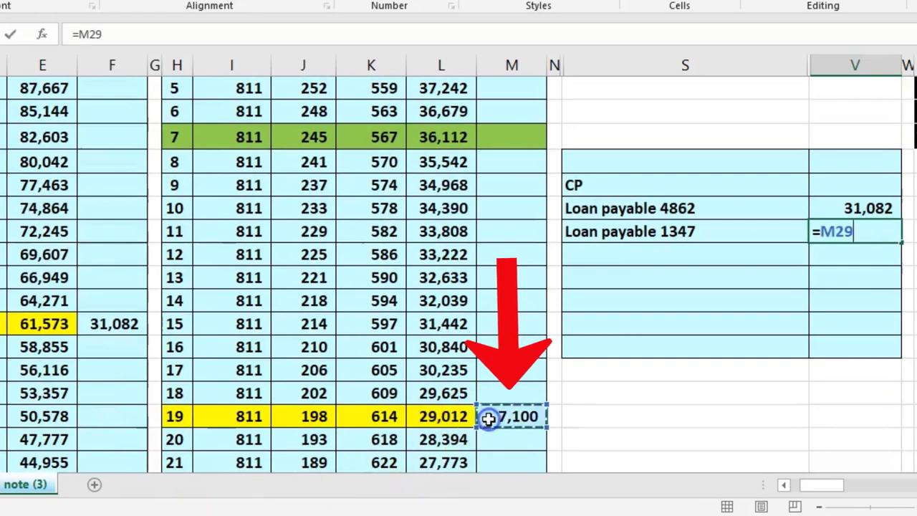
pyautogui.press('Return')
# Enter the heading LT in S23 for the long-term section and return to the CP heading
pyautogui.press('Down')
pyautogui.press('Left')
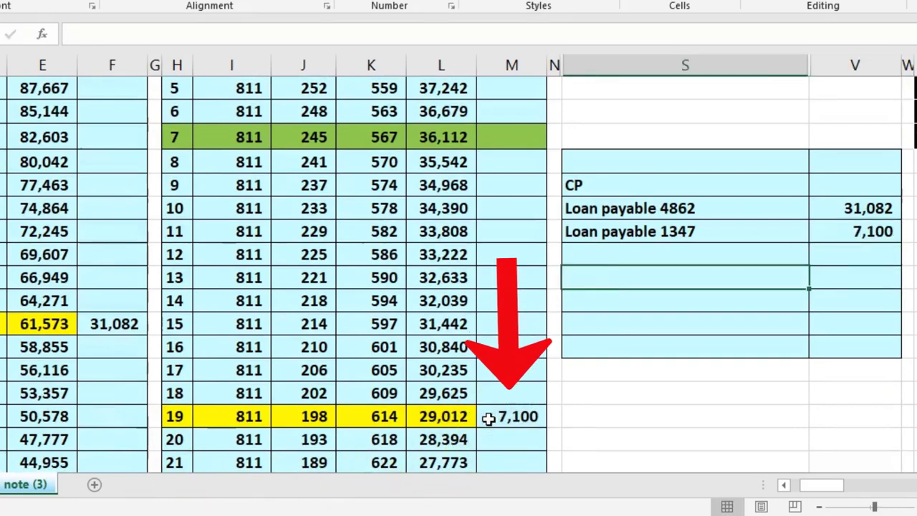
pyautogui.write('PT')
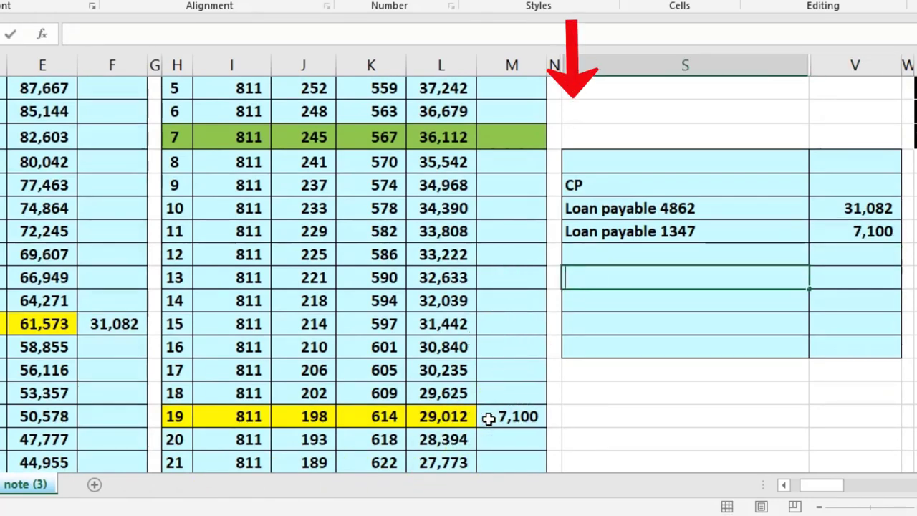
pyautogui.write('LT')
pyautogui.press('Up')
pyautogui.press('Up')
pyautogui.press('Up')
pyautogui.press('Up')
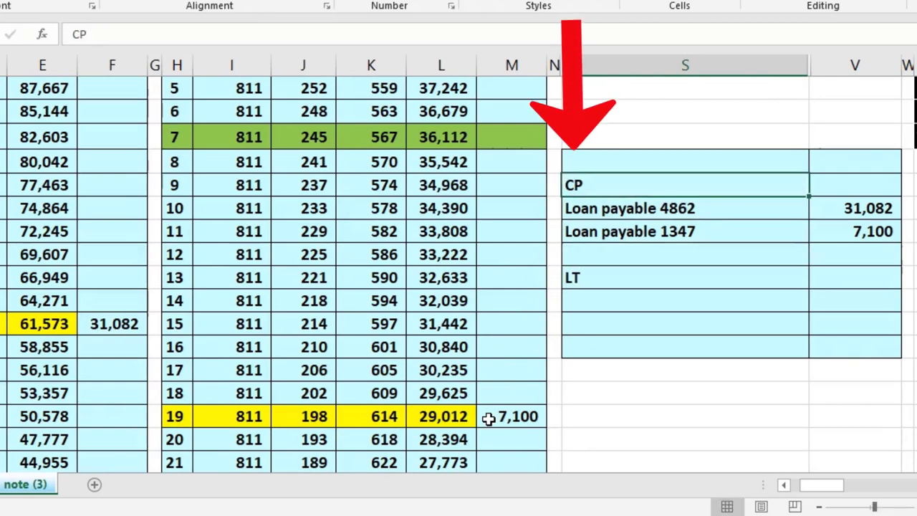
# Replace the CP heading in S19 with ST and move to the empty cell below the LT heading
pyautogui.write('ST')
pyautogui.press('Return')
pyautogui.press('Down')
pyautogui.press('Down')
pyautogui.press('Down')
pyautogui.press('Down')
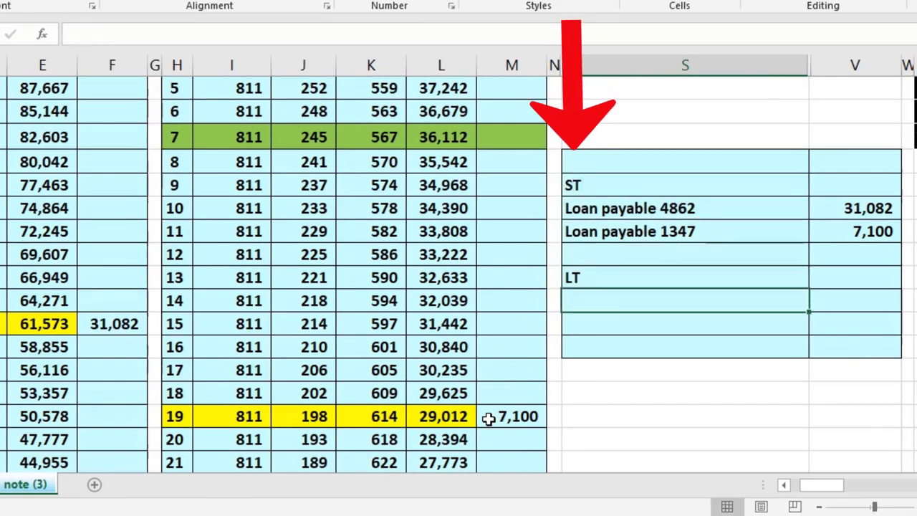
# Link S24, below the LT heading, to the 100,000 loan's label in S20
pyautogui.write('+')
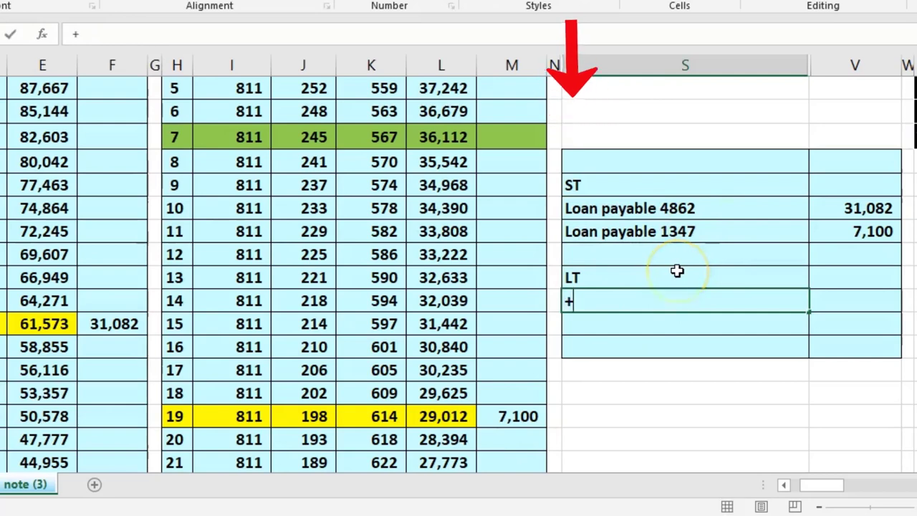
pyautogui.press('Up')
pyautogui.press('Up')
pyautogui.press('Up')
pyautogui.press('Up')
pyautogui.press('Return')
# Fill S25 with a link to the 100,000 loan's label from the rows above
pyautogui.write('+')
pyautogui.press('Up')
pyautogui.press('Up')
pyautogui.press('Up')
pyautogui.press('Up')
pyautogui.press('Up')
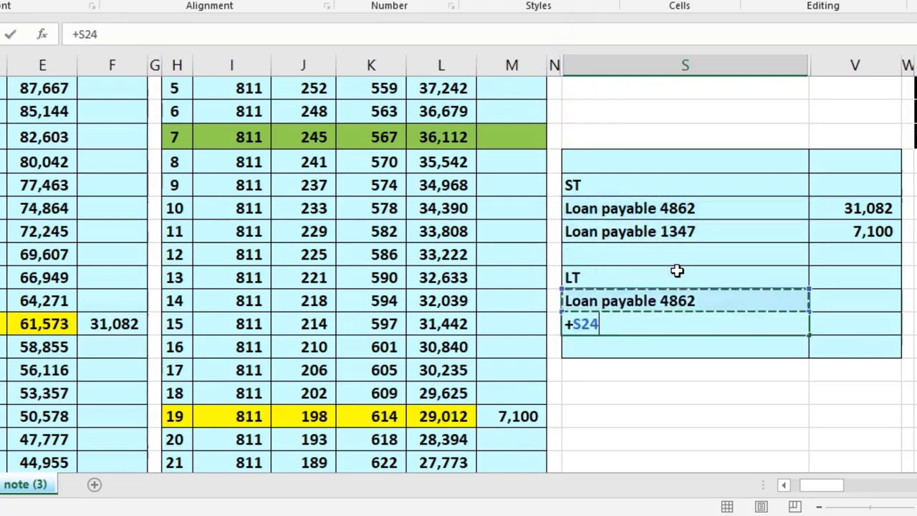
pyautogui.press('Return')
# Link V24, in the first loan row of the LT section, to the 100,000 loan's remaining balance in E25
pyautogui.press('Right')
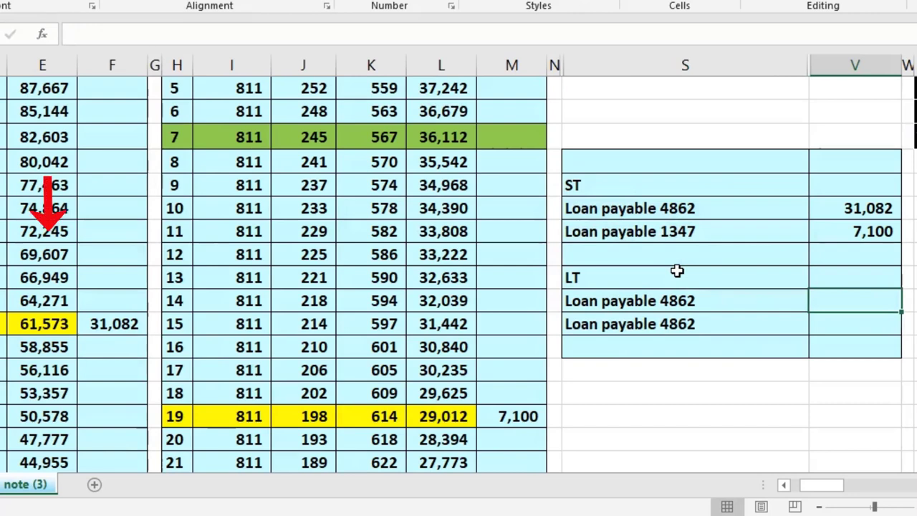
pyautogui.write('=')
pyautogui.press('Left')
pyautogui.press('Left')
pyautogui.press('Left')
pyautogui.press('Left')
pyautogui.press('Left')
pyautogui.press('Left')
pyautogui.press('Left')
pyautogui.press('Left')
pyautogui.press('Left')
pyautogui.press('Left')
pyautogui.press('Left')
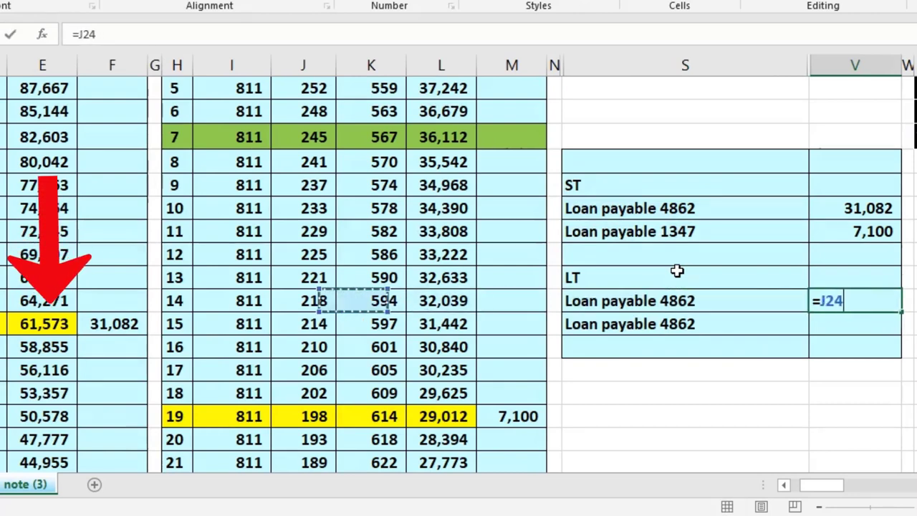
pyautogui.press('Down')
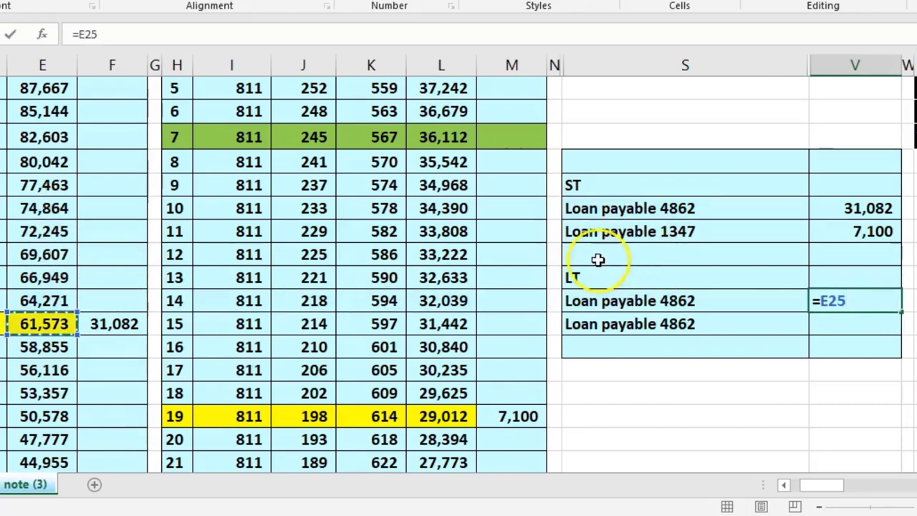
pyautogui.scroll(1, 164, 266)
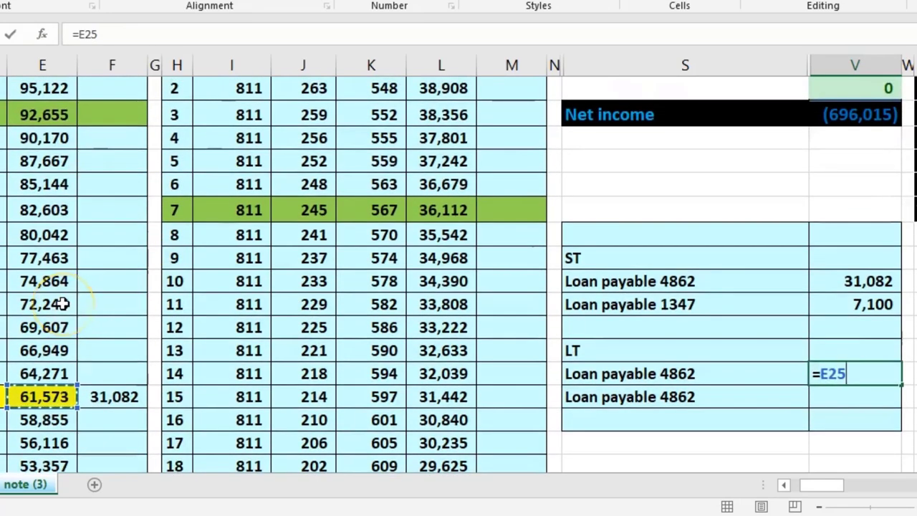
pyautogui.press('Return')
# Link V25, in the second loan row of the LT section, to the 40,000 loan's remaining balance in L29
pyautogui.scroll(-1, 550, 307)
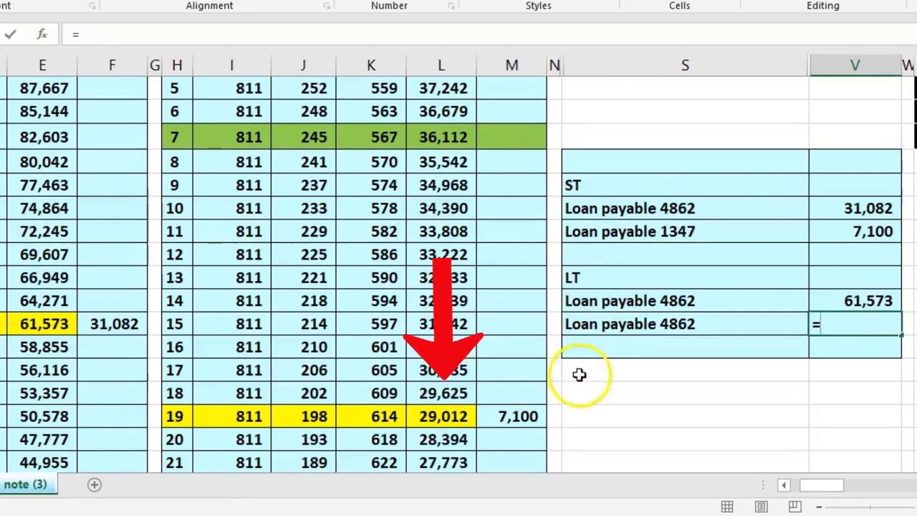
pyautogui.click(467, 414)
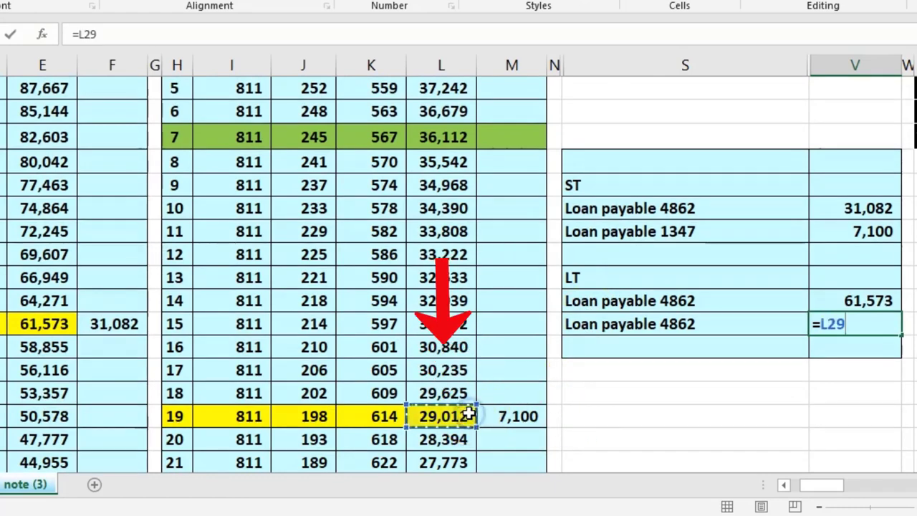
pyautogui.press('Return')
# Copy the formatting of the empty summary row S26:V26 onto the four rows below it with Format Painter
pyautogui.moveTo(670, 345); pyautogui.dragTo(821, 341)
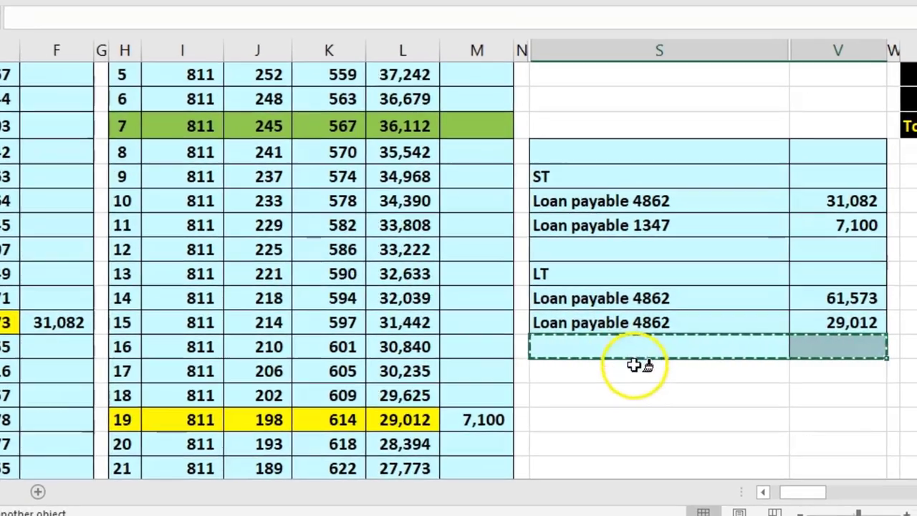
pyautogui.moveTo(662, 363)
pyautogui.mouseDown()
pyautogui.moveTo(817, 409)
pyautogui.moveTo(823, 430)
pyautogui.mouseUp()
pyautogui.moveTo(734, 447); pyautogui.dragTo(738, 450)
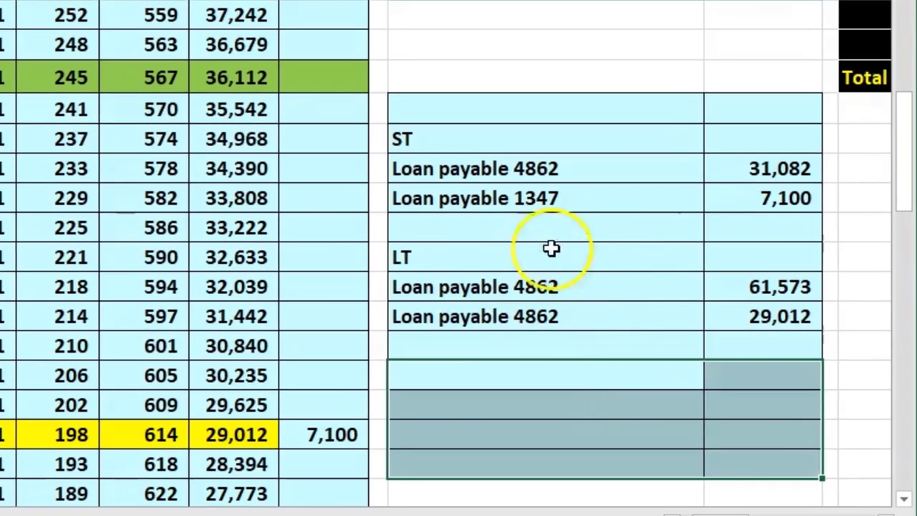
# Move the LT section with its blank row down one row and copy the S21:V21 formatting onto S22:V22
pyautogui.click(511, 228)
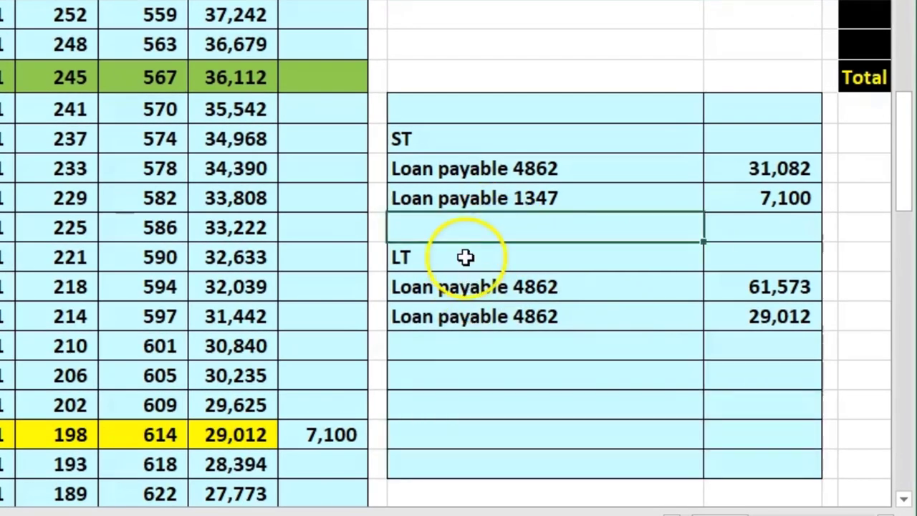
pyautogui.moveTo(586, 220)
pyautogui.mouseDown()
pyautogui.moveTo(741, 237)
pyautogui.moveTo(760, 358)
pyautogui.moveTo(624, 352)
pyautogui.moveTo(624, 390)
pyautogui.mouseUp()
pyautogui.moveTo(659, 207); pyautogui.dragTo(717, 202)
pyautogui.hotkey('ctrl', 'c')
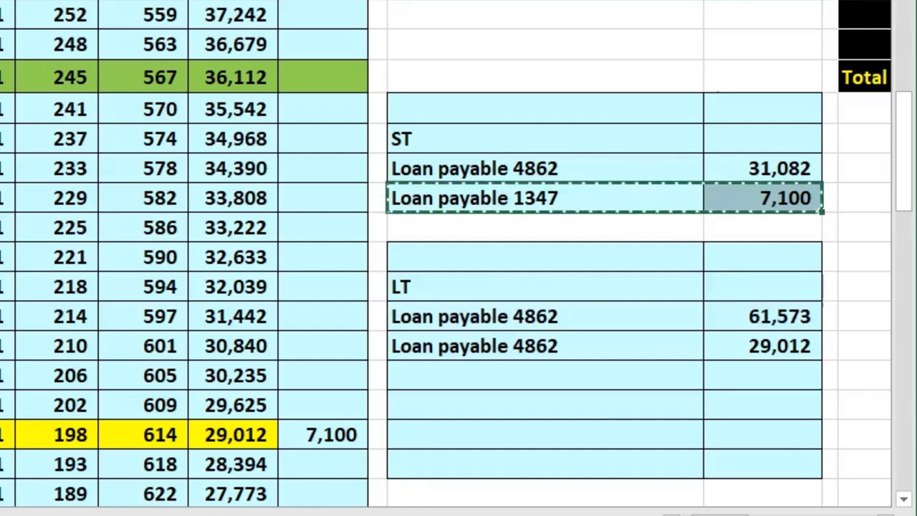
pyautogui.moveTo(401, 227); pyautogui.dragTo(760, 227)
# Label S22 Total ST with the sum of V20:V21 in V22, and underline the amount in V21
pyautogui.click(401, 227)
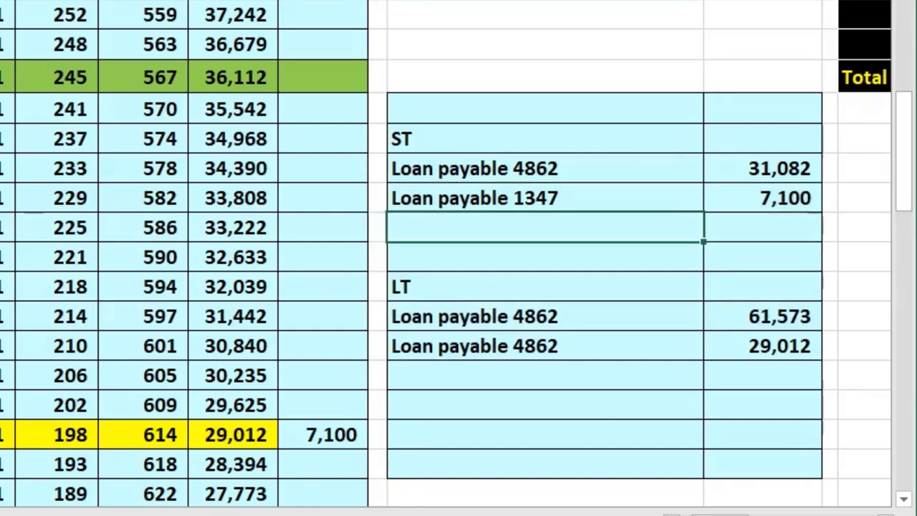
pyautogui.press('Tab')
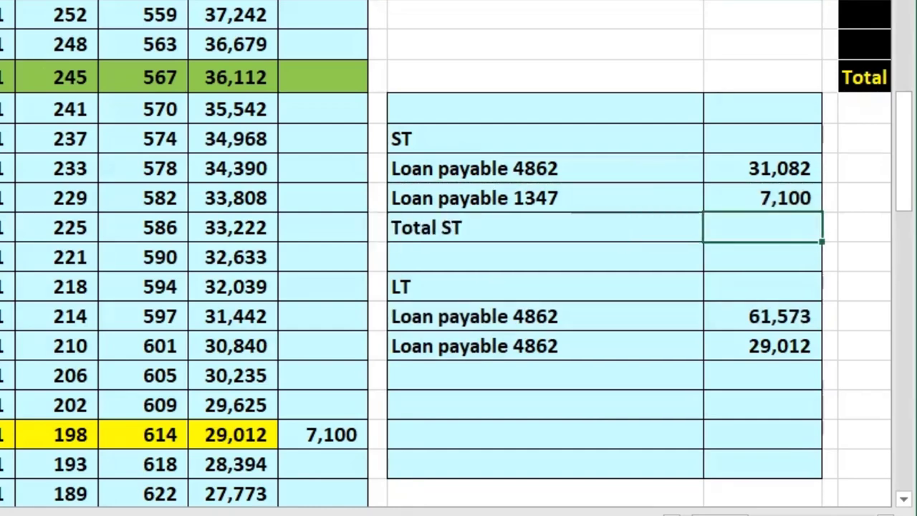
pyautogui.write('=sum(')
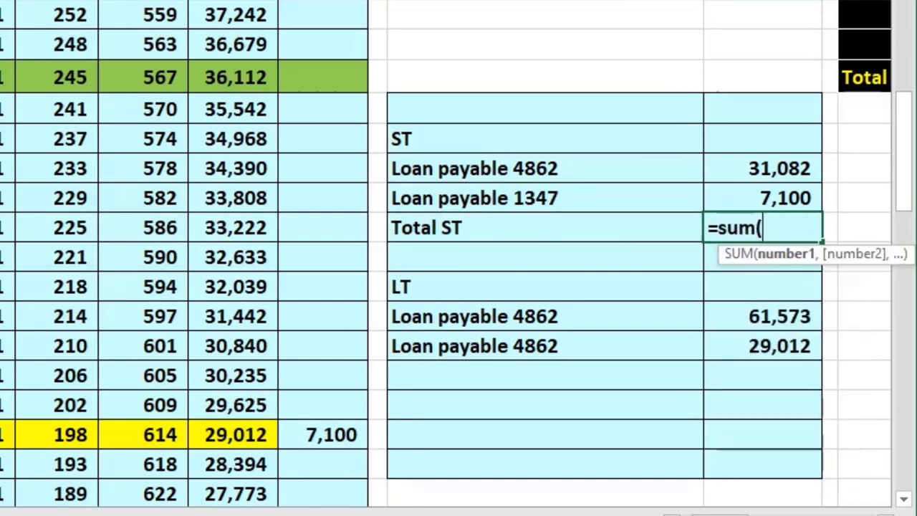
pyautogui.press('Up')
pyautogui.hotkey('shift', 'Up')
pyautogui.press('Return')
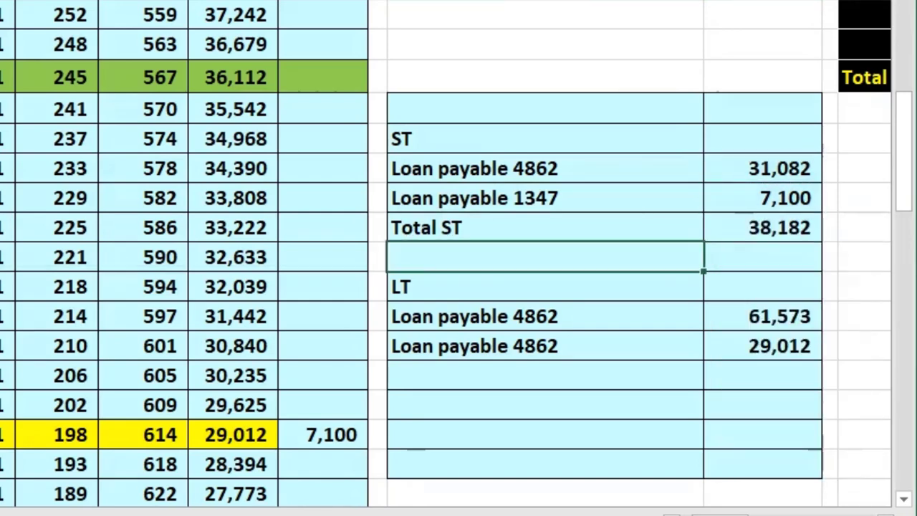
pyautogui.click(734, 195)
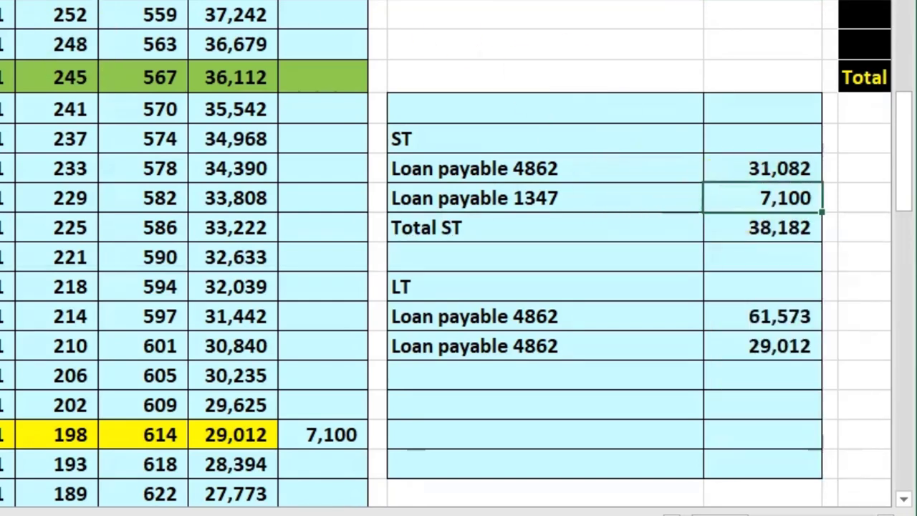
pyautogui.click(739, 230)
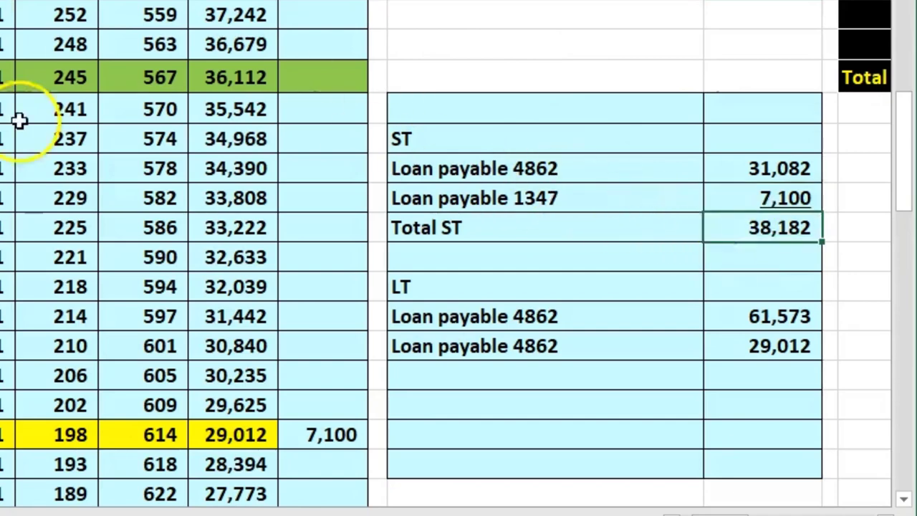
# Label S27 Total LT with the sum of V25:V26 in V27, and underline the amount in V26
pyautogui.click(502, 370)
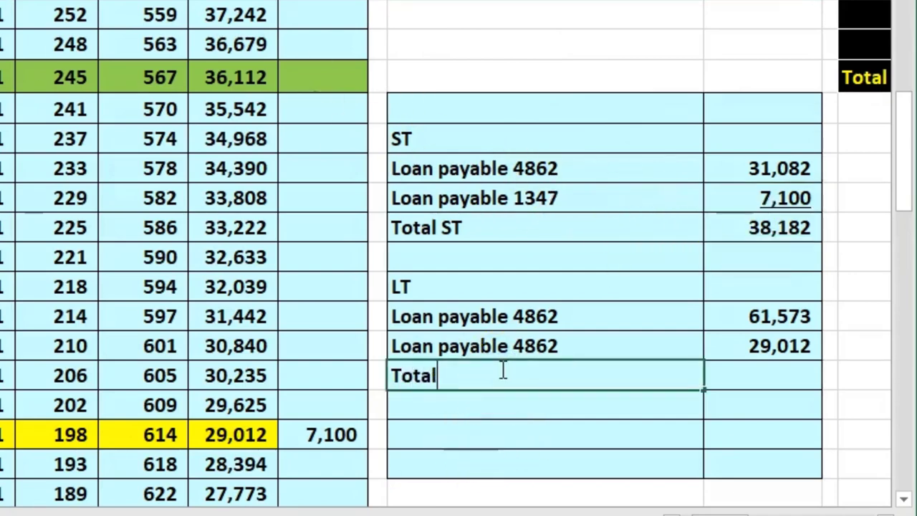
pyautogui.write('Total LT')
pyautogui.press('Tab')
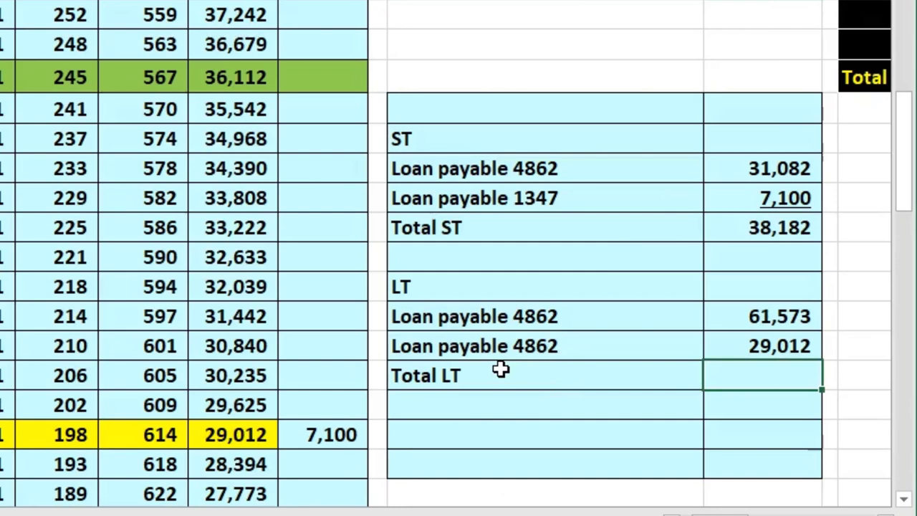
pyautogui.write('=sum')
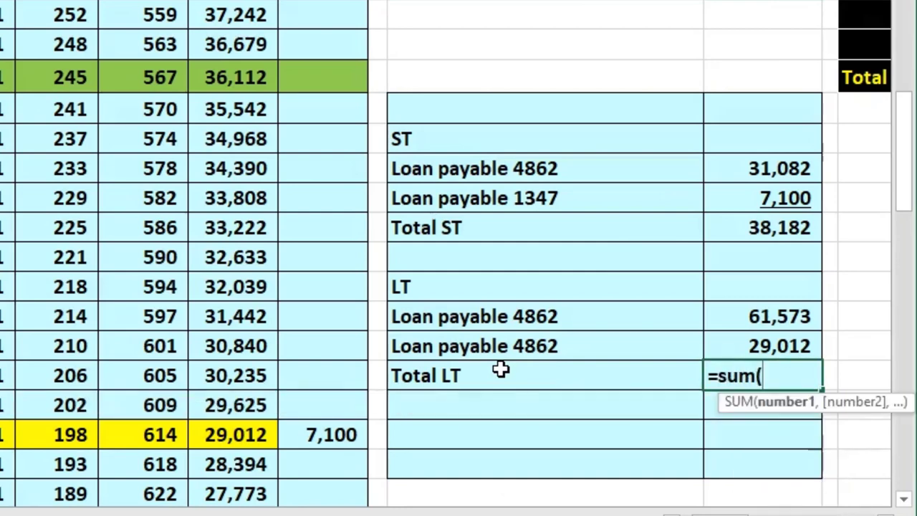
pyautogui.write('(')
pyautogui.press('Up')
pyautogui.hotkey('shift', 'Up')
pyautogui.press('Return')
pyautogui.click(763, 334)
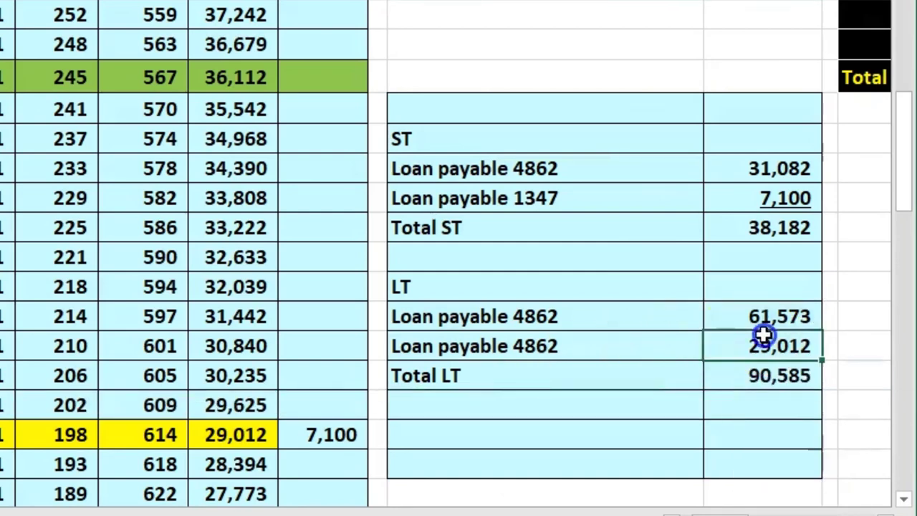
# Label S29 Total loan and add the ST and LT totals in V29 with =V22+V27
pyautogui.click(542, 436)
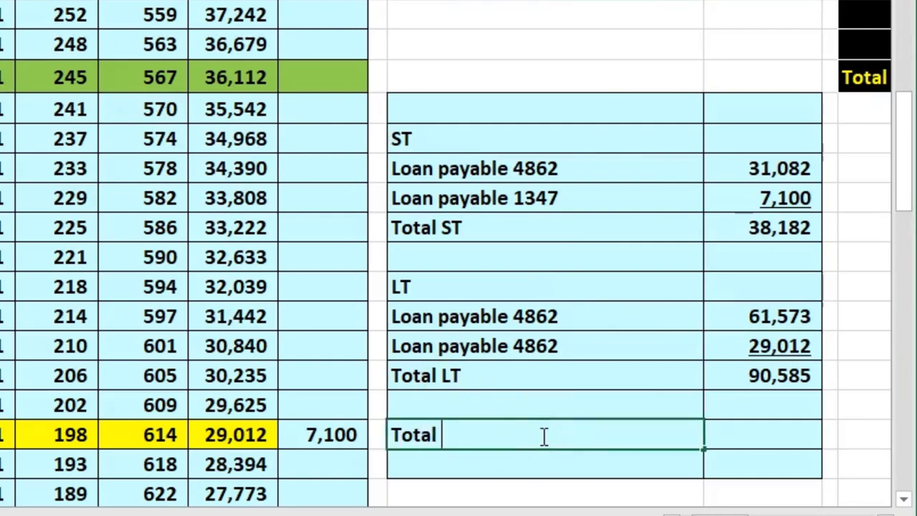
pyautogui.press('Tab')
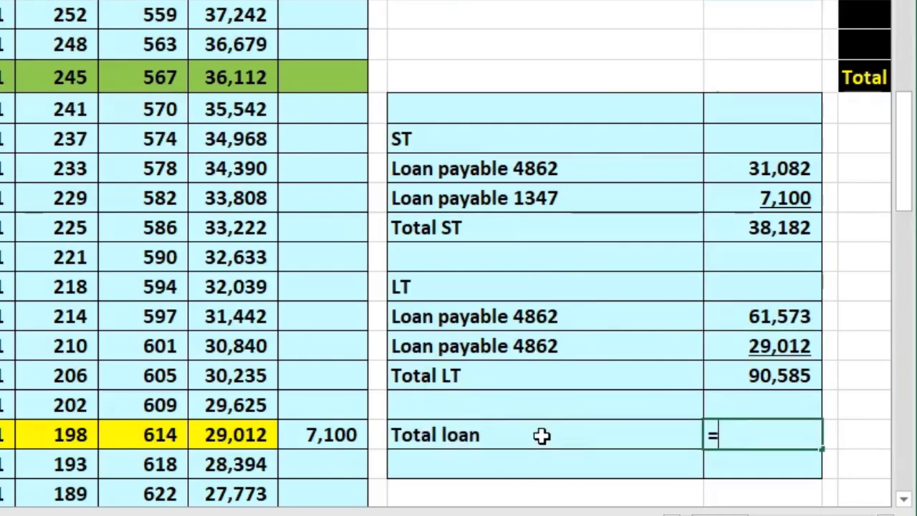
pyautogui.write('=')
pyautogui.click(740, 229)
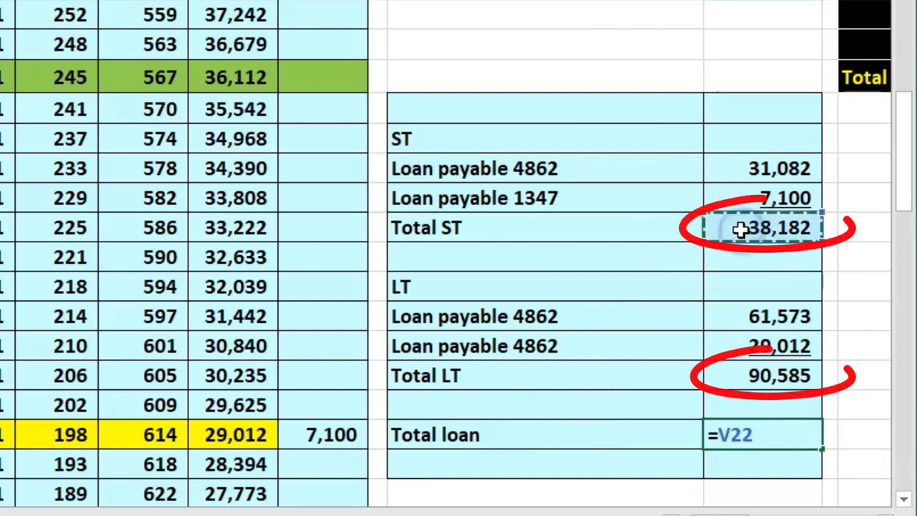
pyautogui.write('+')
pyautogui.click(754, 379)
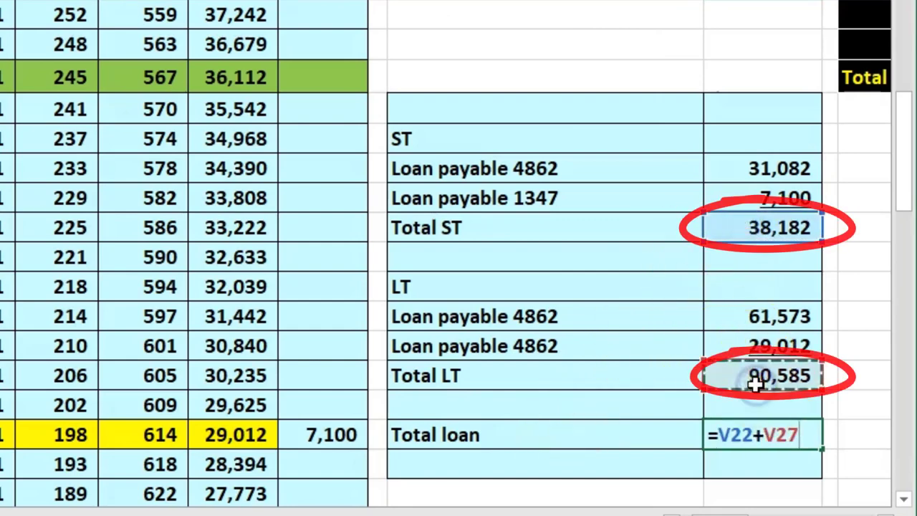
pyautogui.press('Return')
# Double-underline the total loan amount in V29 and compare it with Loan Payable in the trial balance
pyautogui.click(753, 434)
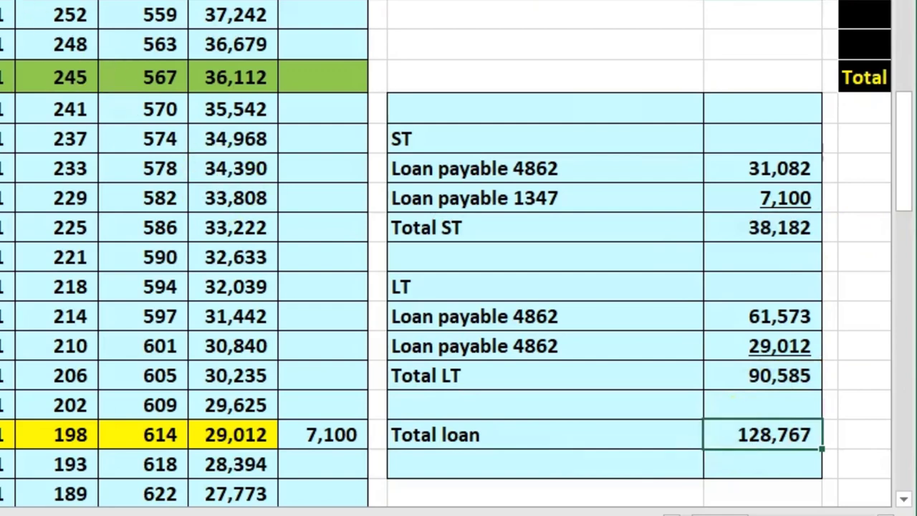
pyautogui.click(773, 447)
pyautogui.scroll(4, 775, 502)
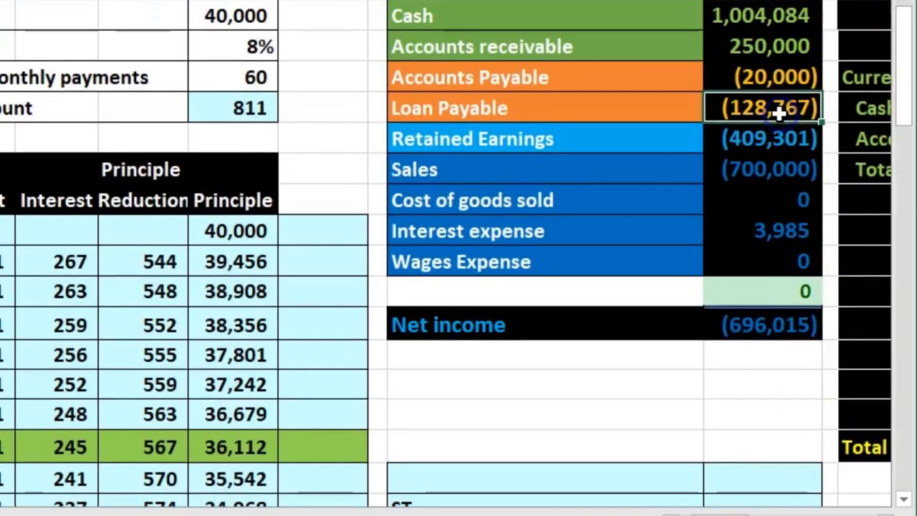
pyautogui.scroll(-4, 783, 315)
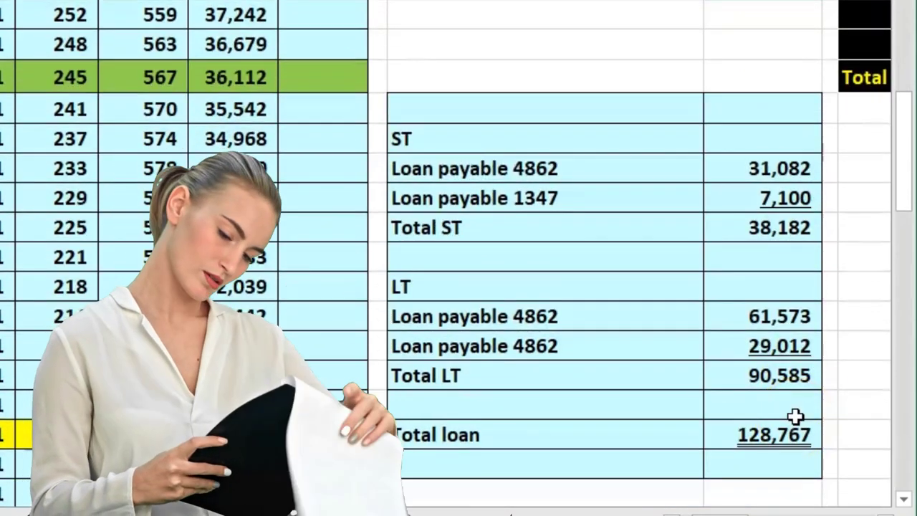
# Fill the Total ST amount in V22 with yellow
pyautogui.rightClick(762, 231)
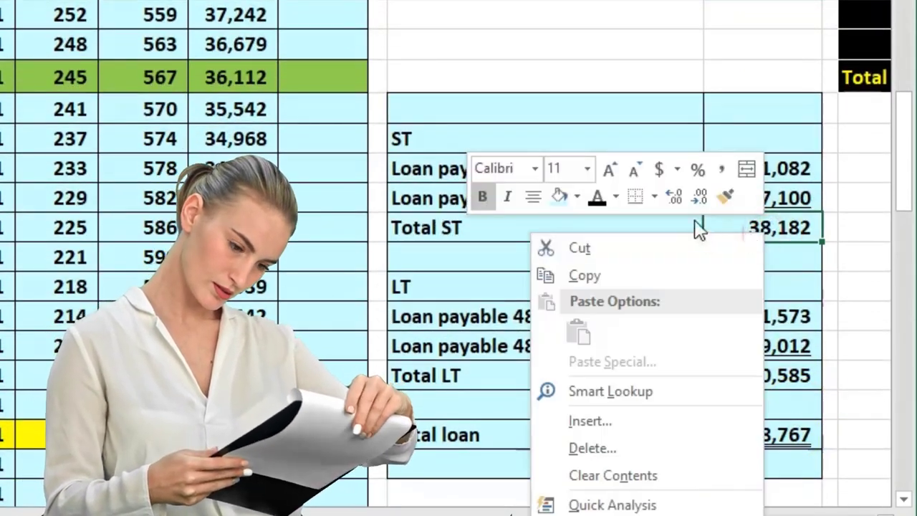
pyautogui.click(577, 196)
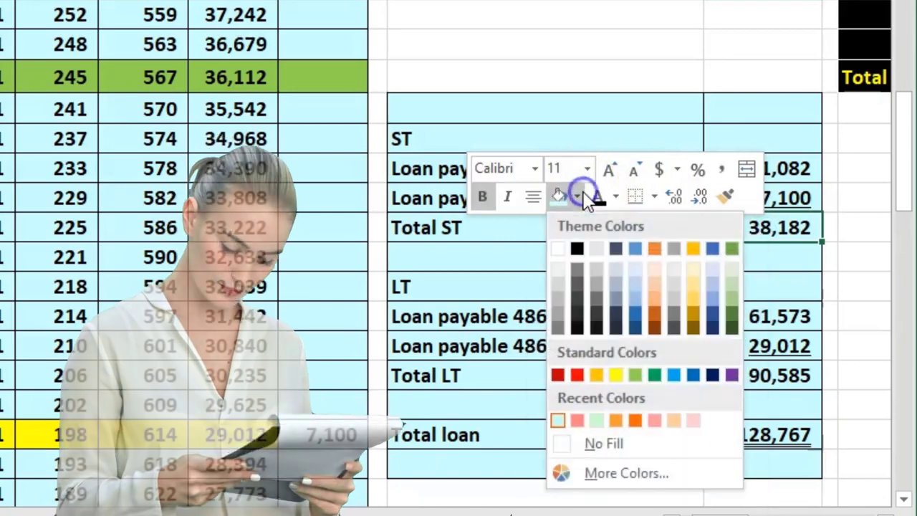
pyautogui.click(618, 373)
# Fill the Total LT amount in V27 with yellow and check the total loan against Loan Payable in the trial balance
pyautogui.moveTo(544, 316); pyautogui.dragTo(545, 346)
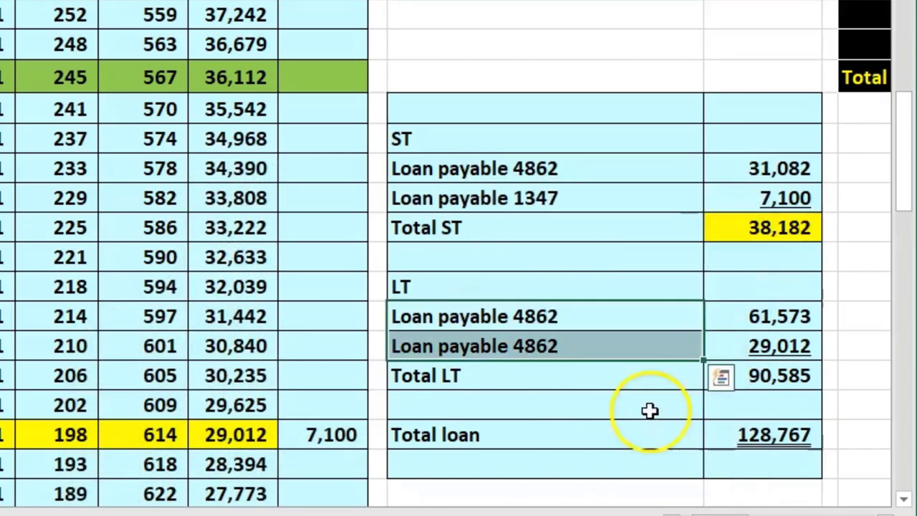
pyautogui.rightClick(769, 381)
pyautogui.click(566, 446)
pyautogui.click(573, 341)
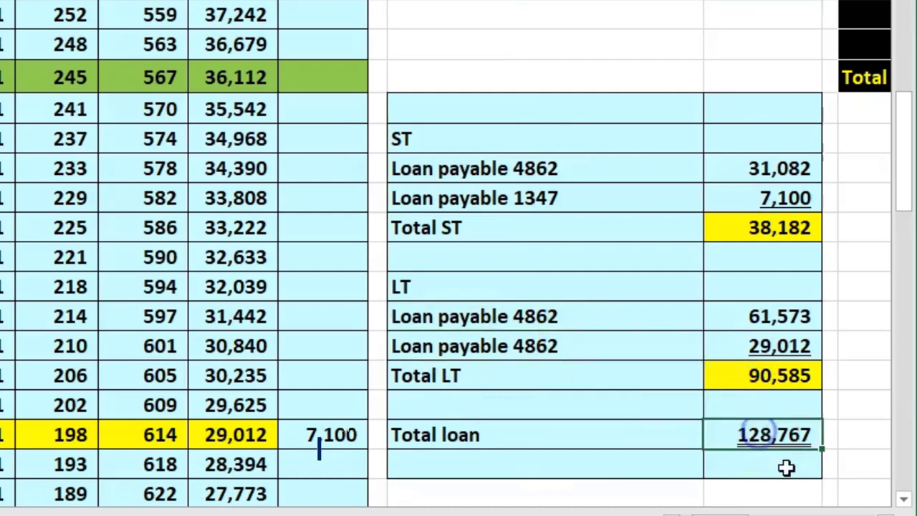
pyautogui.scroll(4, 786, 467)
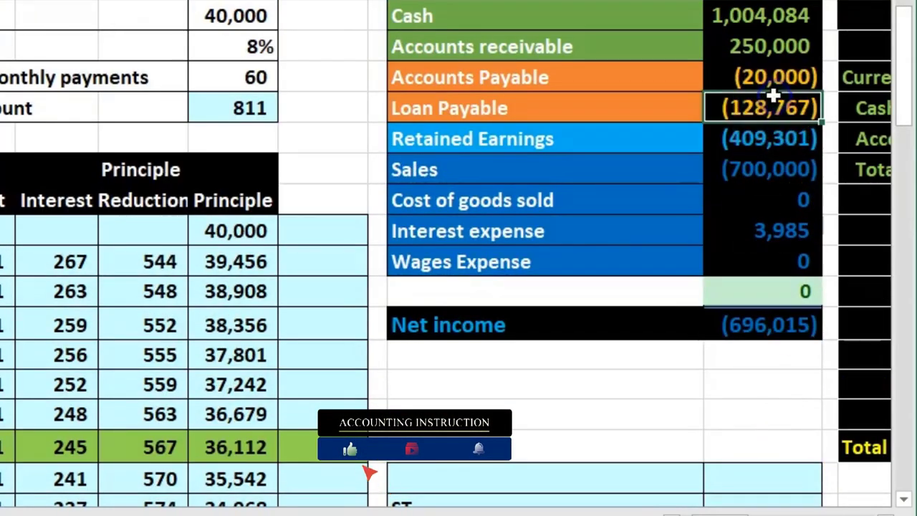
# Link the balance sheet's Notes Payable Current Portion in column AB to the Total ST loan amount with =V22
pyautogui.press('Right')
pyautogui.press('Right')
pyautogui.press('Right')
pyautogui.press('Right')
pyautogui.press('Right')
pyautogui.press('Right')
pyautogui.press('Left')
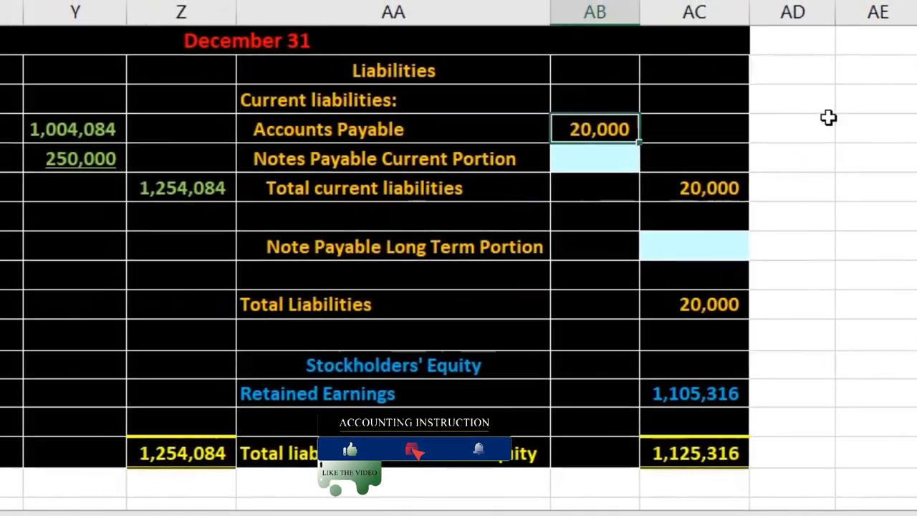
pyautogui.press('Down')
pyautogui.press('Left')
pyautogui.press('Right')
pyautogui.write('=')
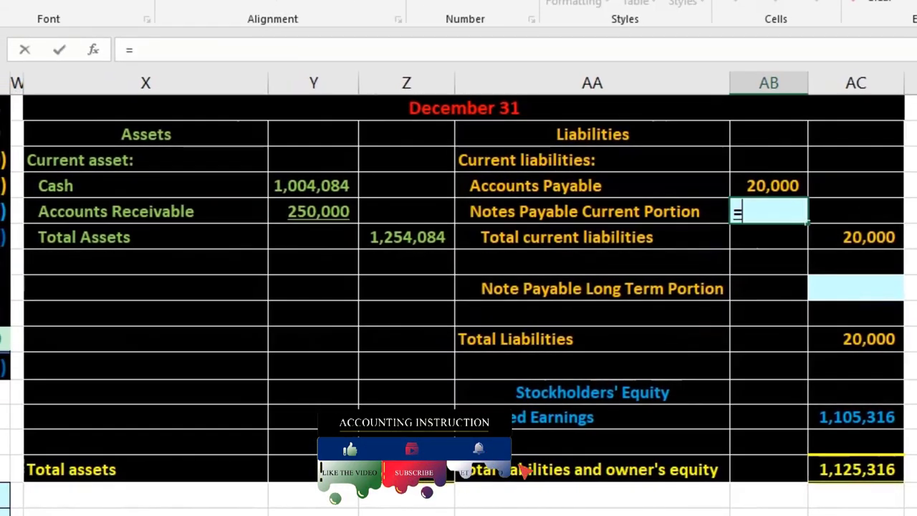
pyautogui.scroll(-3, 485, 301)
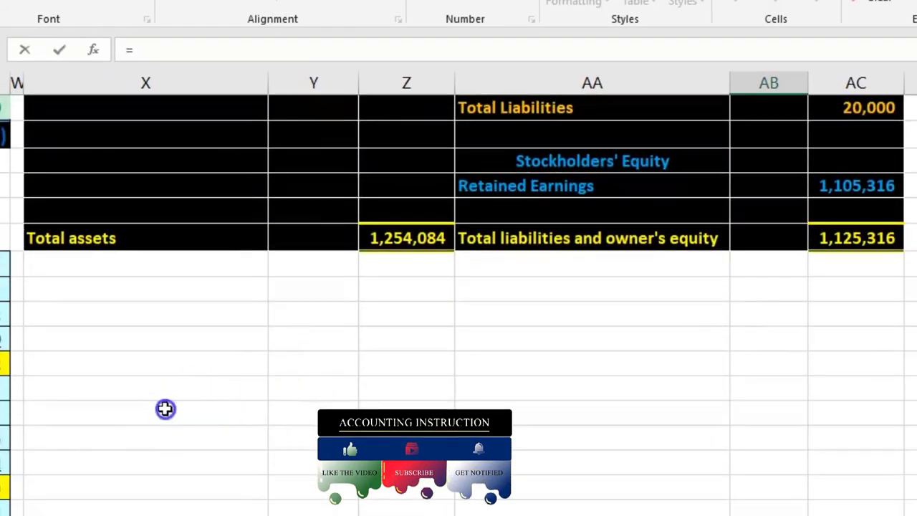
pyautogui.press('Left')
pyautogui.press('Left')
pyautogui.press('Left')
pyautogui.press('Left')
pyautogui.press('Left')
pyautogui.press('Left')
pyautogui.press('Left')
pyautogui.press('Left')
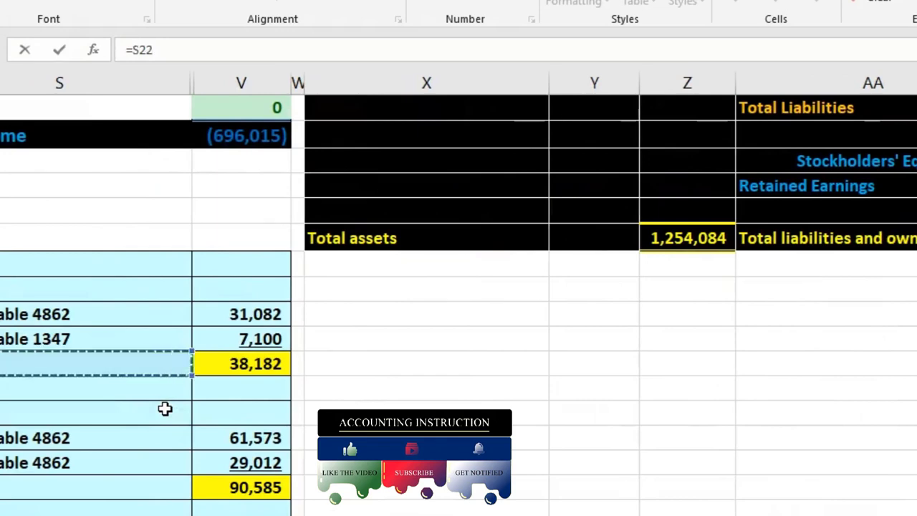
pyautogui.press('Right')
pyautogui.press('Return')
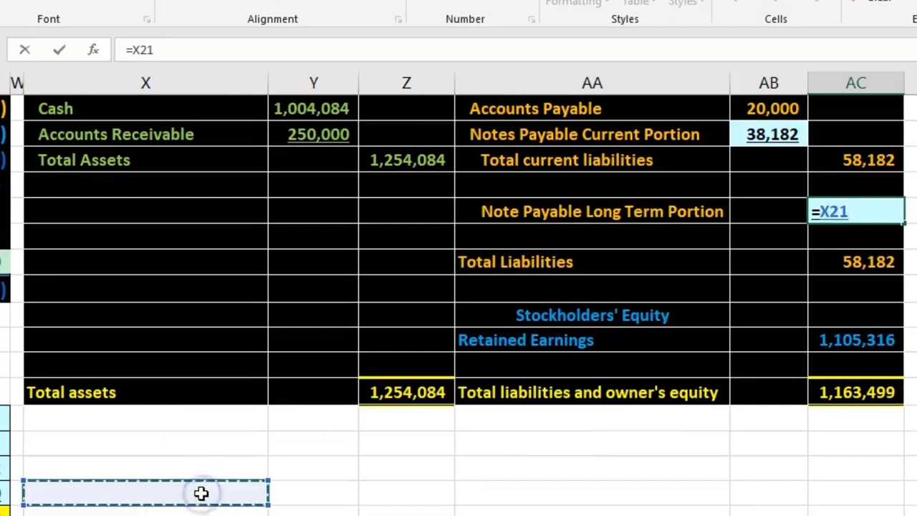
# Link the balance sheet's Note Payable Long Term Portion in column AC to the Total LT loan amount with =V27
pyautogui.press('Left')
pyautogui.press('Left')
pyautogui.press('Left')
pyautogui.press('Down')
pyautogui.press('Down')
pyautogui.press('Down')
pyautogui.press('Down')
pyautogui.press('Down')
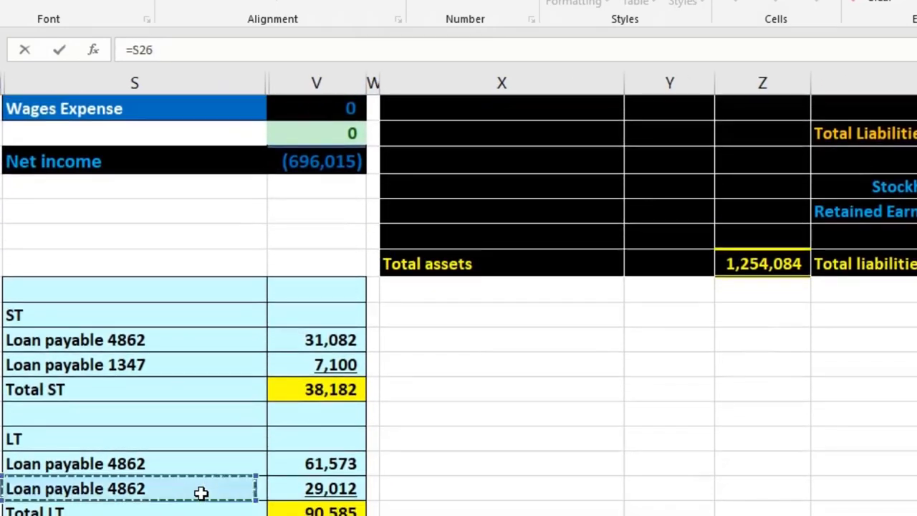
pyautogui.press('Right')
pyautogui.press('Down')
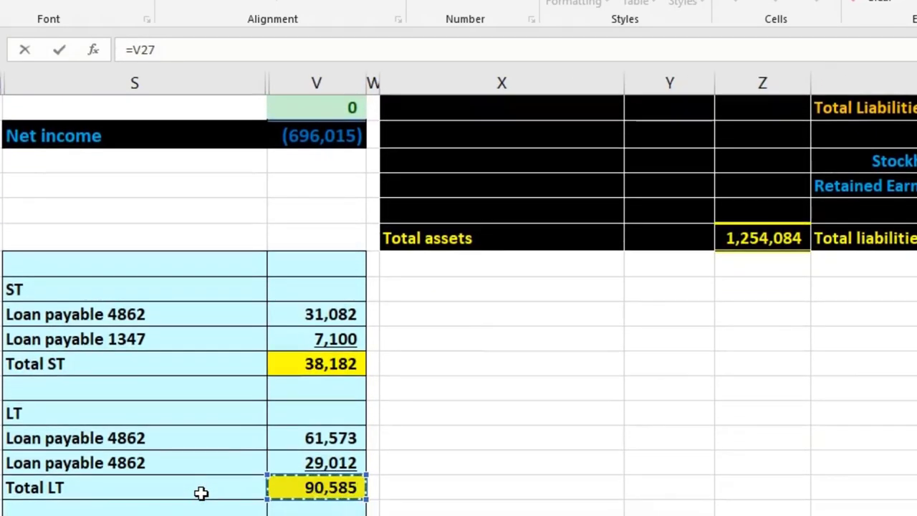
pyautogui.press('Return')
pyautogui.press('Up')
# Check total liabilities and owner's equity against total assets on the balance sheet
pyautogui.scroll(2, 203, 491)
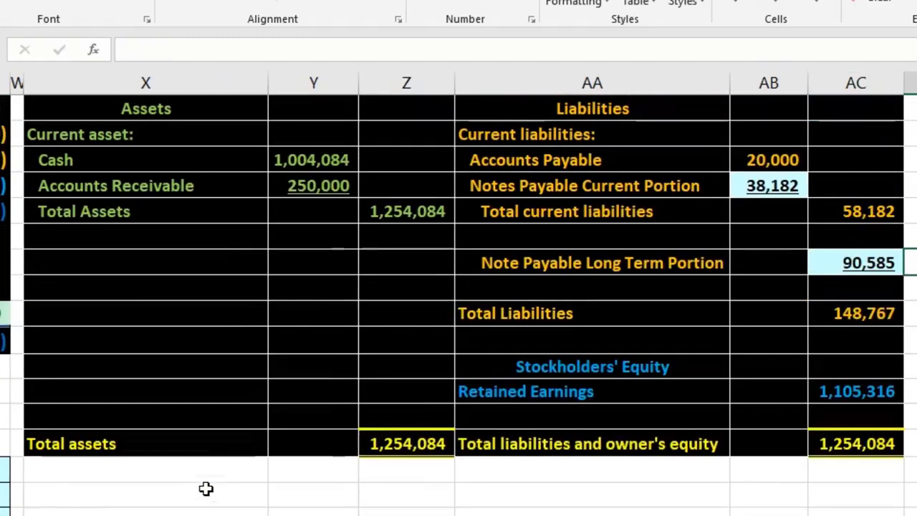
pyautogui.scroll(-1, 883, 215)
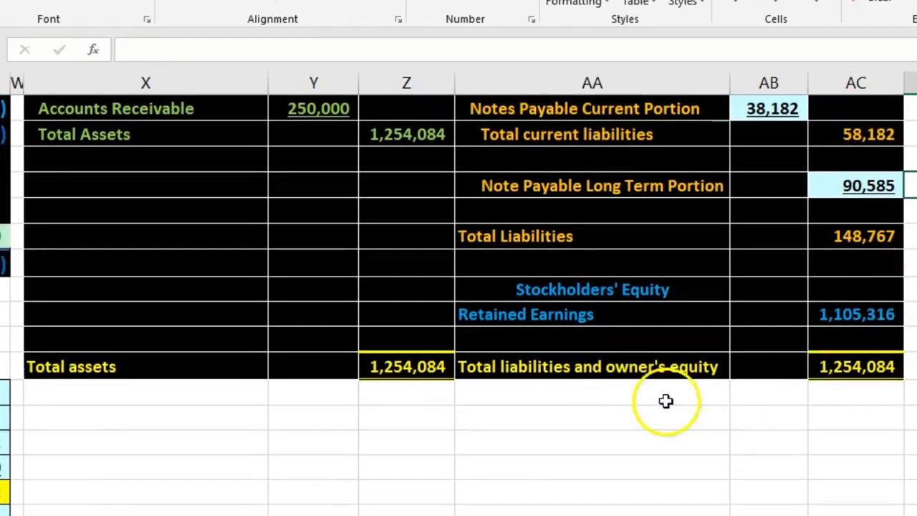
pyautogui.doubleClick(854, 374)
pyautogui.press('Return')
pyautogui.scroll(2, 858, 372)
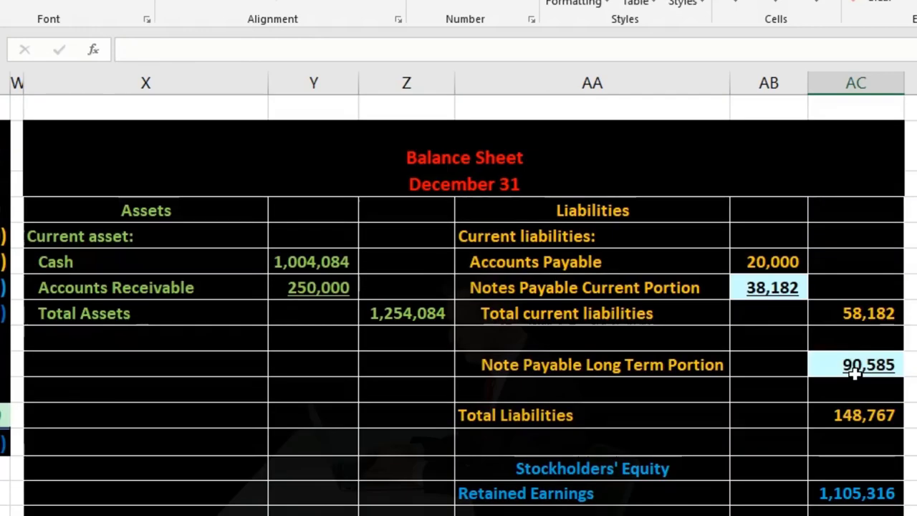
# Compare the current and long-term note payable portions on the balance sheet with Loan Payable in the trial balance
pyautogui.click(786, 264)
pyautogui.press('Left')
pyautogui.press('Left')
pyautogui.press('Left')
pyautogui.press('Left')
pyautogui.press('Left')
pyautogui.press('Left')
pyautogui.press('Left')
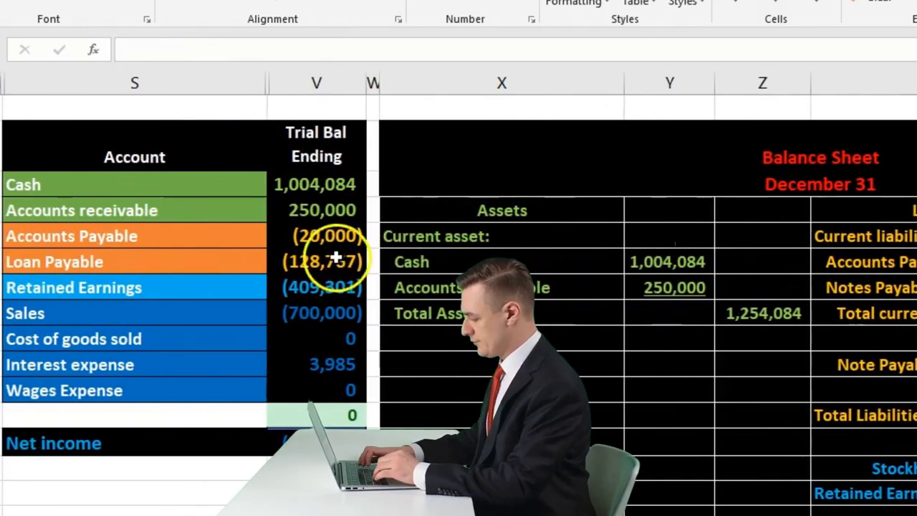
pyautogui.click(340, 260)
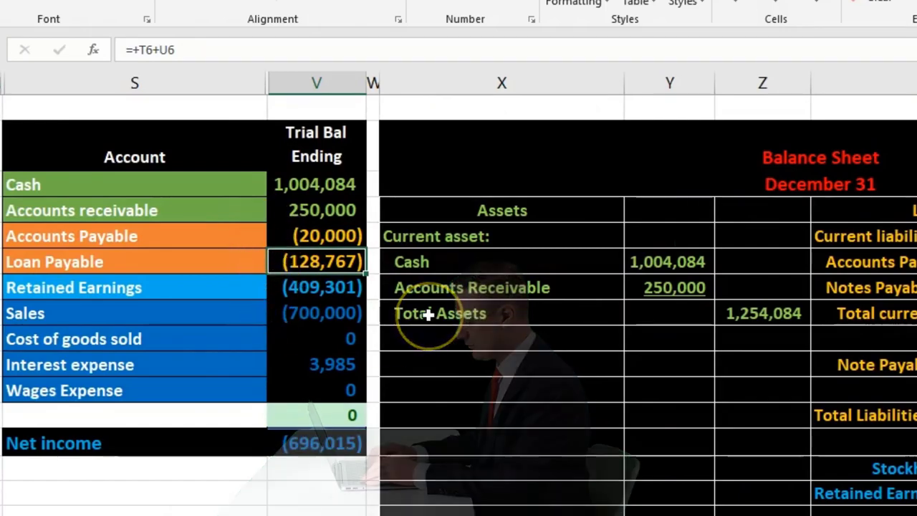